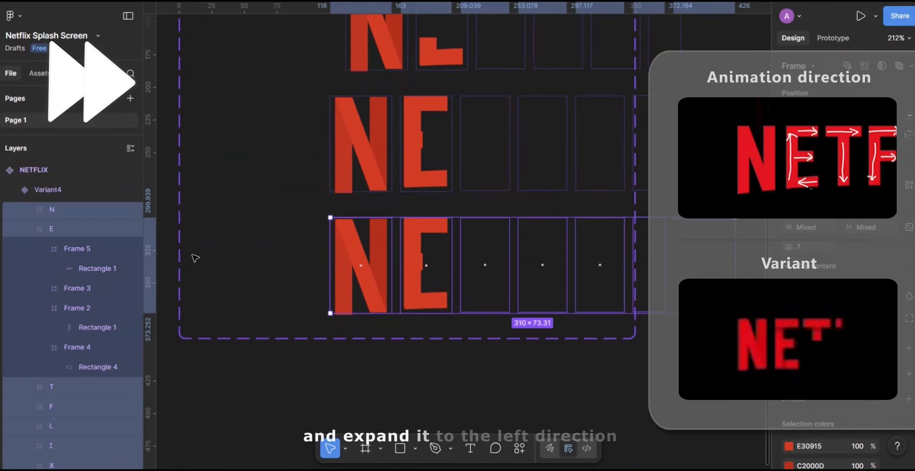
# Shift the fourth variant's letters 12 px left and extend the E's middle arm to its full length
pyautogui.hotkey('shift', 'Left')
pyautogui.press('Left')
pyautogui.press('Left')
pyautogui.doubleClick(403, 260)
pyautogui.scroll(5, 404, 261)
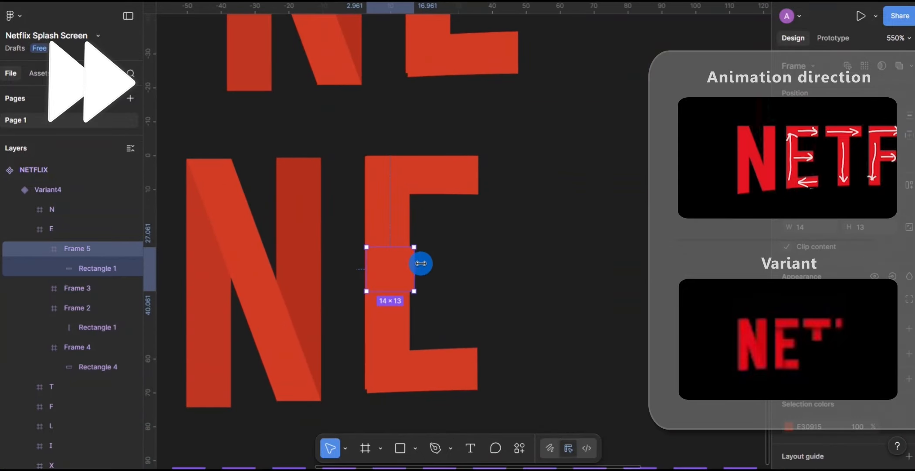
pyautogui.scroll(-5, 469, 268)
# Reveal the T's full top bar and the upper part of its stem at 100% opacity in the fourth variant
pyautogui.click(515, 245)
pyautogui.scroll(-2, 29, 322)
pyautogui.click(28, 318)
pyautogui.click(77, 338)
pyautogui.moveTo(488, 226); pyautogui.dragTo(513, 255)
pyautogui.click(98, 357)
pyautogui.press('0')
pyautogui.click(77, 376)
pyautogui.doubleClick(513, 247)
pyautogui.press('0')
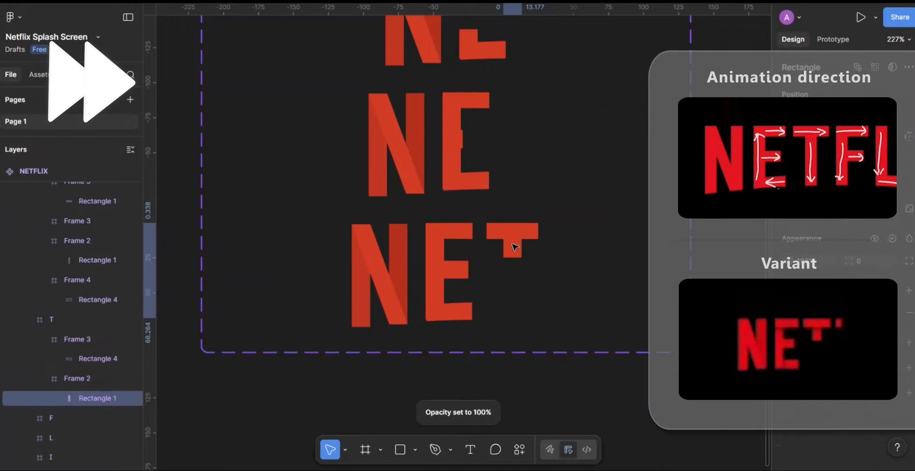
# Reveal the start of the F's top bar in the fourth variant and the top of its stem in the fifth, at 100% opacity
pyautogui.click(567, 265)
pyautogui.click(29, 417)
pyautogui.scroll(-2, 29, 421)
pyautogui.click(77, 374)
pyautogui.scroll(5, 564, 231)
pyautogui.moveTo(534, 229); pyautogui.dragTo(561, 229)
pyautogui.doubleClick(542, 229)
pyautogui.press('0')
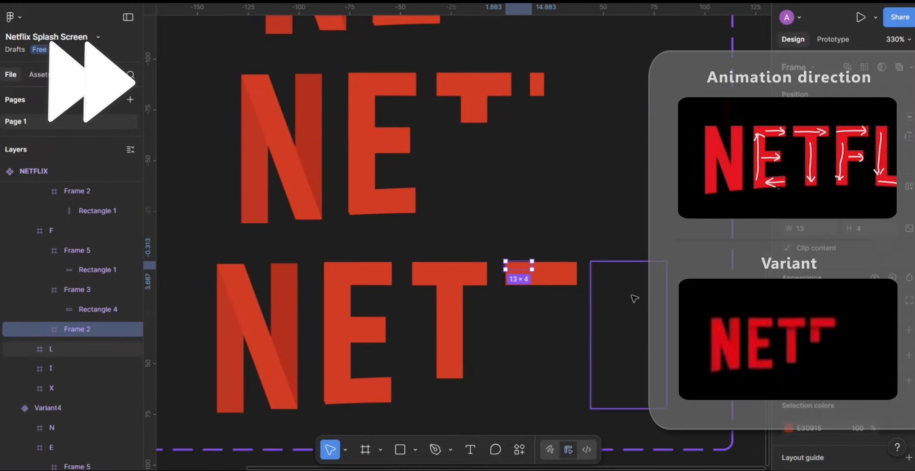
pyautogui.moveTo(518, 267); pyautogui.dragTo(518, 306)
pyautogui.doubleClick(518, 292)
# Select all the letters of the sixth variant and shift them 12 px left
pyautogui.keyDown('shift'); pyautogui.click(65, 380); pyautogui.keyUp('shift')
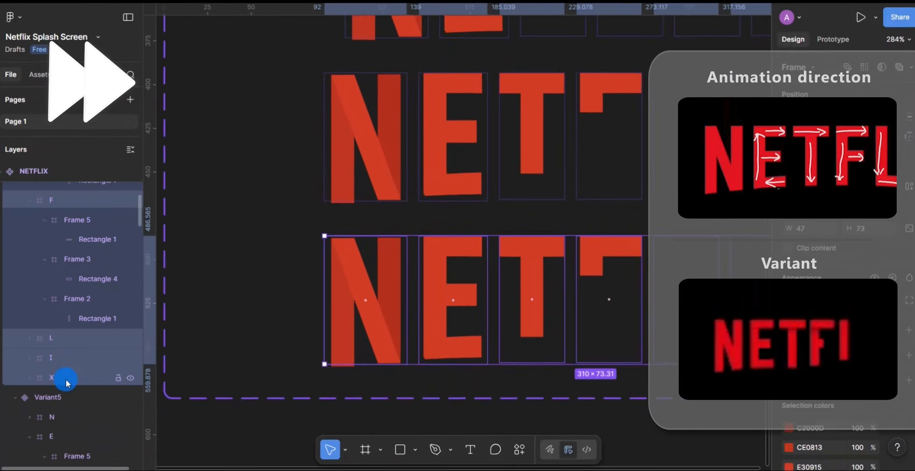
pyautogui.scroll(-3, 494, 296)
pyautogui.hotkey('shift', 'Left')
pyautogui.press('Left')
pyautogui.press('Left')
# Extend the T's stem frame in the sixth variant downward to 13 × 69
pyautogui.scroll(2, 494, 297)
pyautogui.doubleClick(397, 325)
pyautogui.moveTo(397, 366); pyautogui.dragTo(397, 382)
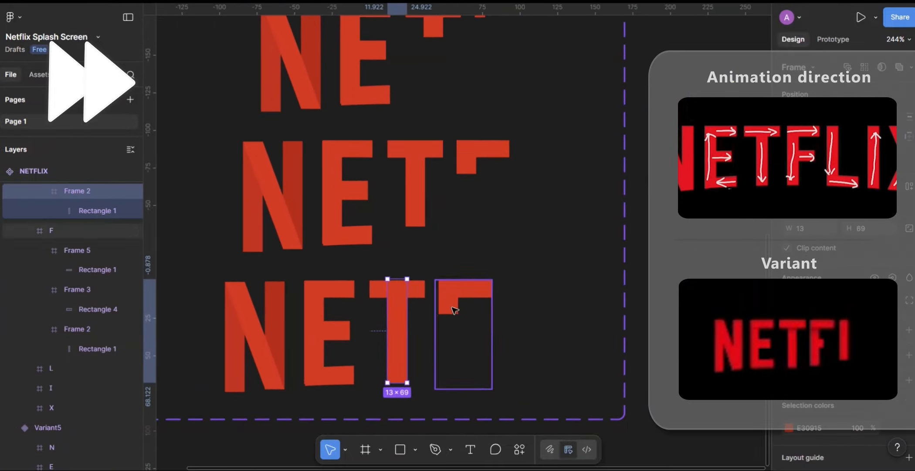
# Extend the F's stem downward and reveal the F's middle arm and the L's stem at 100% opacity in the sixth variant
pyautogui.doubleClick(449, 306)
pyautogui.moveTo(448, 313); pyautogui.dragTo(447, 375)
pyautogui.click(76, 257)
pyautogui.press('0')
pyautogui.scroll(-3, 466, 331)
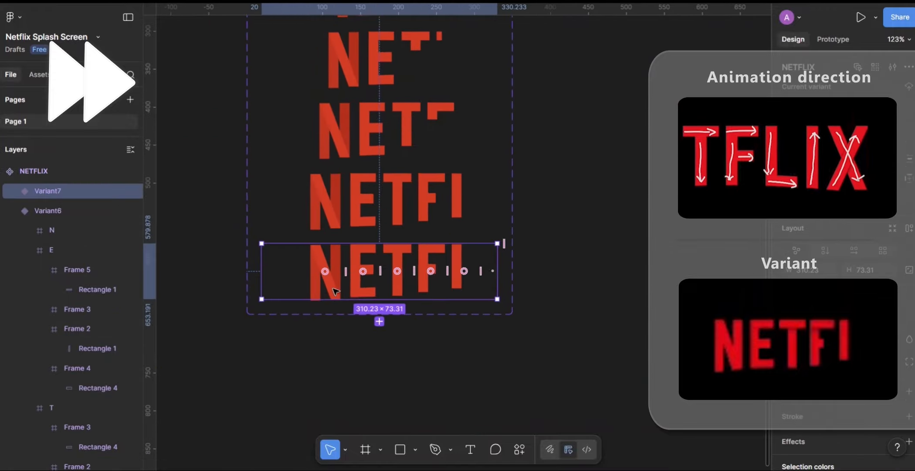
# Select all the letters of the seventh variant and shift them 12 px left
pyautogui.press('Return')
pyautogui.hotkey('shift', 'Left')
pyautogui.press('Left')
pyautogui.press('Left')
# Widen the frame of the L's foot in the seventh variant and set the foot to 100% opacity
pyautogui.click(416, 282)
pyautogui.scroll(5, 417, 285)
pyautogui.doubleClick(501, 266)
pyautogui.click(78, 384)
pyautogui.moveTo(498, 287); pyautogui.dragTo(554, 293)
pyautogui.doubleClick(527, 296)
pyautogui.press('0')
# Select all the letters of the eighth variant and shift them 12 px left
pyautogui.scroll(-5, 527, 295)
pyautogui.click(431, 339)
pyautogui.press('Return')
pyautogui.hotkey('shift', 'Left')
pyautogui.press('Left')
pyautogui.press('Left')
# Reveal the lower part of the I in the eighth variant at 100% opacity
pyautogui.scroll(4, 431, 344)
pyautogui.moveTo(490, 275); pyautogui.dragTo(541, 222)
pyautogui.doubleClick(539, 270)
pyautogui.scroll(4, 537, 251)
pyautogui.press('0')
pyautogui.moveTo(539, 253); pyautogui.dragTo(538, 267)
# Reveal a 50 × 5 slice at the base of the X's rising stroke at 100% opacity in the eighth variant
pyautogui.scroll(-4, 542, 268)
pyautogui.doubleClick(584, 326)
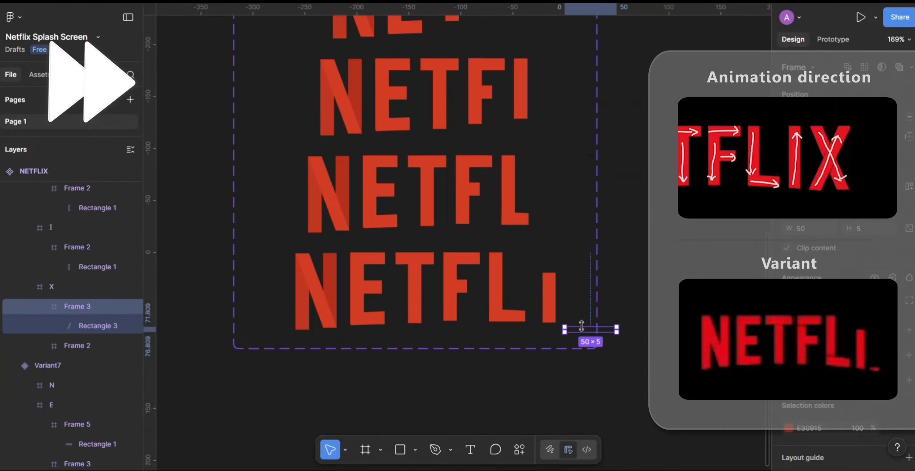
pyautogui.press('0')
pyautogui.scroll(-3, 581, 325)
pyautogui.click(569, 308)
# Select all the letters of the ninth variant and shift them 12 px left
pyautogui.click(468, 349)
pyautogui.press('Return')
pyautogui.hotkey('shift', 'Left')
pyautogui.press('Left')
pyautogui.press('Left')
# Extend the X's rising stroke upward and its descending stroke's frame down to 50 × 18 in the ninth variant
pyautogui.scroll(5, 567, 318)
pyautogui.moveTo(574, 298); pyautogui.dragTo(573, 245)
pyautogui.click(77, 453)
pyautogui.moveTo(594, 159); pyautogui.dragTo(595, 191)
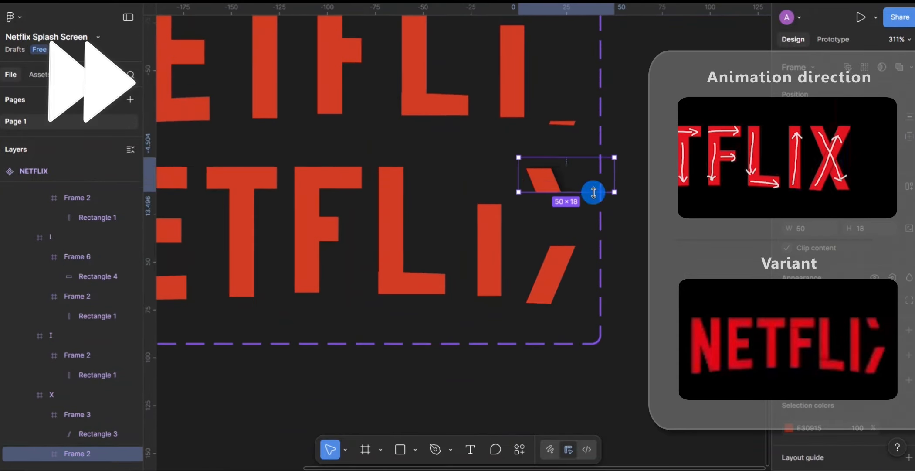
# Extend the I upward to its full height in the ninth variant
pyautogui.doubleClick(546, 288)
pyautogui.moveTo(545, 258); pyautogui.dragTo(545, 236)
pyautogui.scroll(4, 545, 237)
pyautogui.doubleClick(558, 241)
# Select all the letters of the tenth variant and shift them 12 px left
pyautogui.scroll(-5, 557, 241)
pyautogui.click(479, 293)
pyautogui.click(400, 323)
pyautogui.press('Return')
pyautogui.hotkey('shift', 'Left')
pyautogui.press('Left')
pyautogui.press('Left')
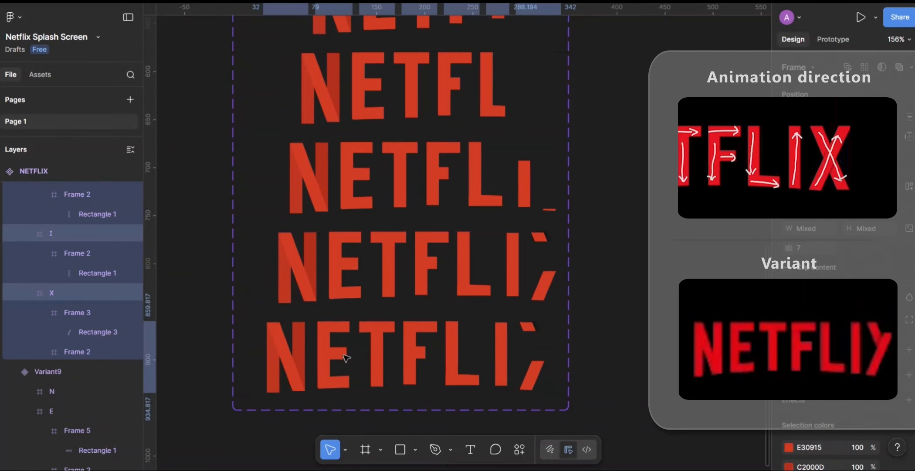
# Extend the X's rising stroke to full height and its descending stroke to about mid-height in the tenth variant
pyautogui.doubleClick(509, 342)
pyautogui.moveTo(525, 322); pyautogui.dragTo(525, 263)
pyautogui.click(77, 351)
pyautogui.moveTo(520, 280); pyautogui.dragTo(521, 318)
# Select all the letters of the eleventh variant and shift them 12 px left
pyautogui.scroll(-4, 520, 317)
pyautogui.click(488, 350)
pyautogui.press('Return')
pyautogui.hotkey('shift', 'Left')
pyautogui.press('Left')
pyautogui.press('Left')
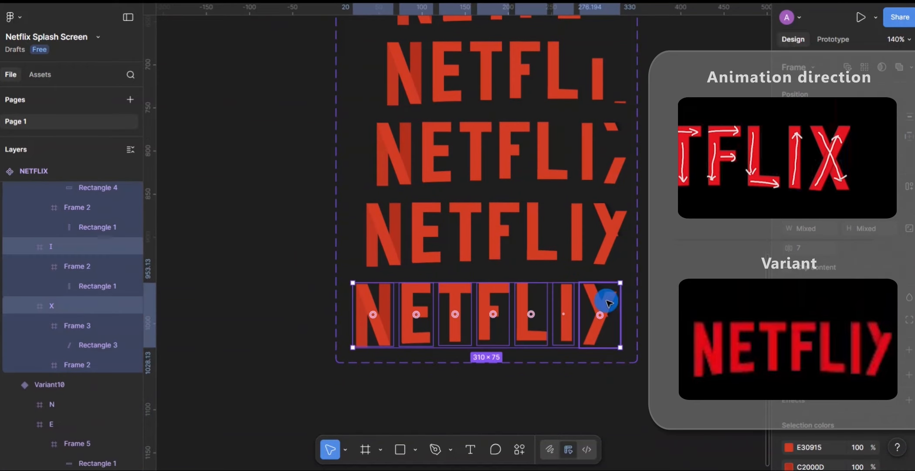
# Extend the X's descending stroke to full length in the eleventh variant to complete the word NETFLIX
pyautogui.scroll(5, 607, 300)
pyautogui.doubleClick(606, 300)
pyautogui.scroll(-5, 643, 408)
pyautogui.click(608, 194)
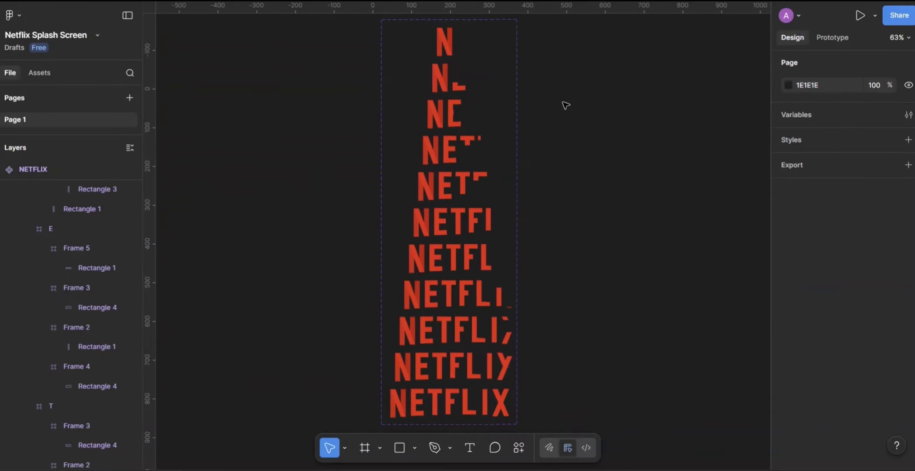
# Set the fill lightness of the N's right vertical bar to 46 in all variants except the first two
pyautogui.click(449, 42)
pyautogui.click(853, 88)
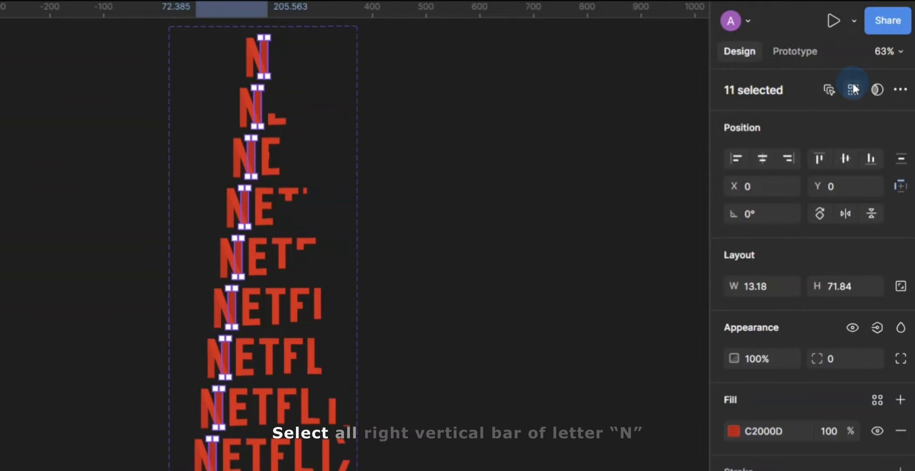
pyautogui.keyDown('shift'); pyautogui.click(271, 62); pyautogui.keyUp('shift')
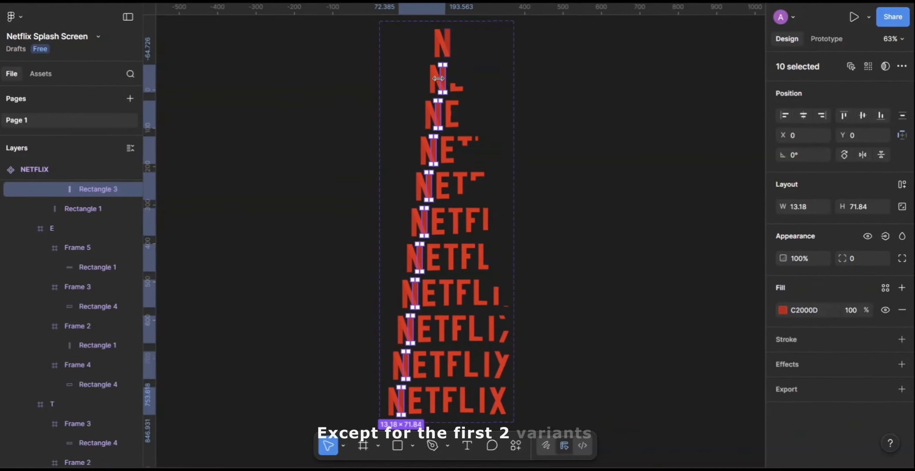
pyautogui.keyDown('shift'); pyautogui.click(440, 79); pyautogui.keyUp('shift')
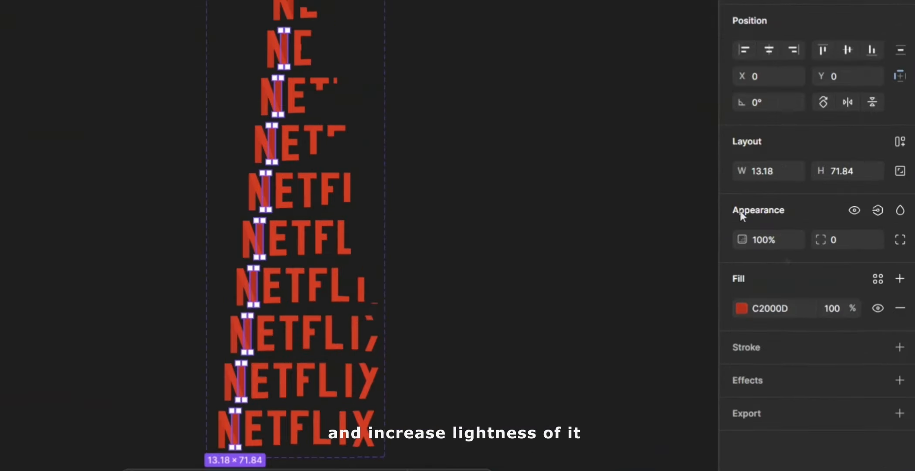
pyautogui.click(783, 310)
pyautogui.click(634, 425)
pyautogui.write('46')
pyautogui.press('Return')
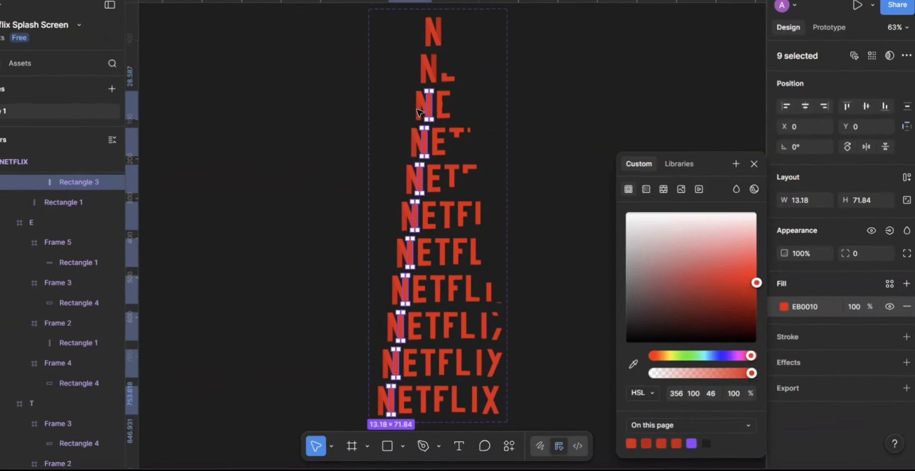
# Set the fill lightness of the N's left vertical bar to 46 in all variants except the first two
pyautogui.click(429, 112)
pyautogui.click(867, 65)
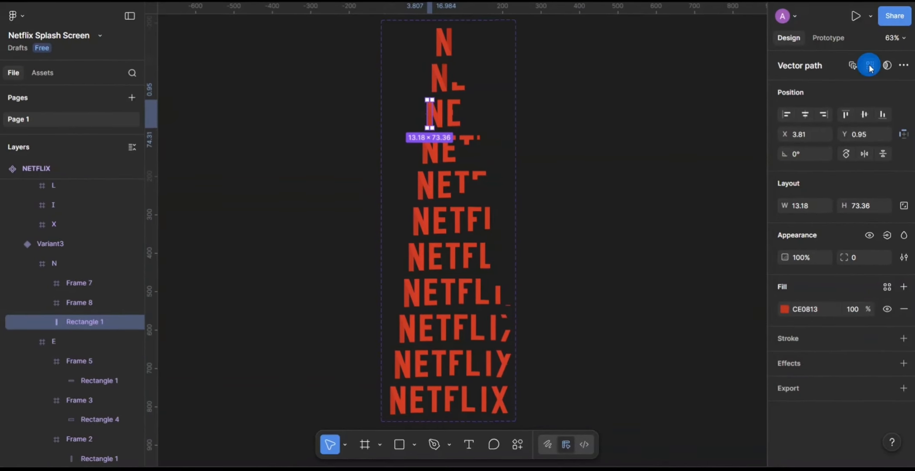
pyautogui.keyDown('shift'); pyautogui.click(436, 81); pyautogui.keyUp('shift')
pyautogui.keyDown('shift'); pyautogui.click(437, 40); pyautogui.keyUp('shift')
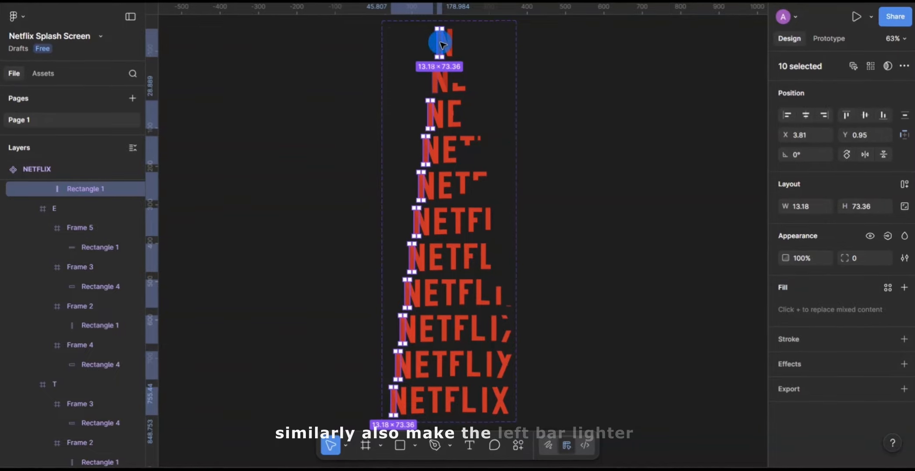
pyautogui.click(782, 309)
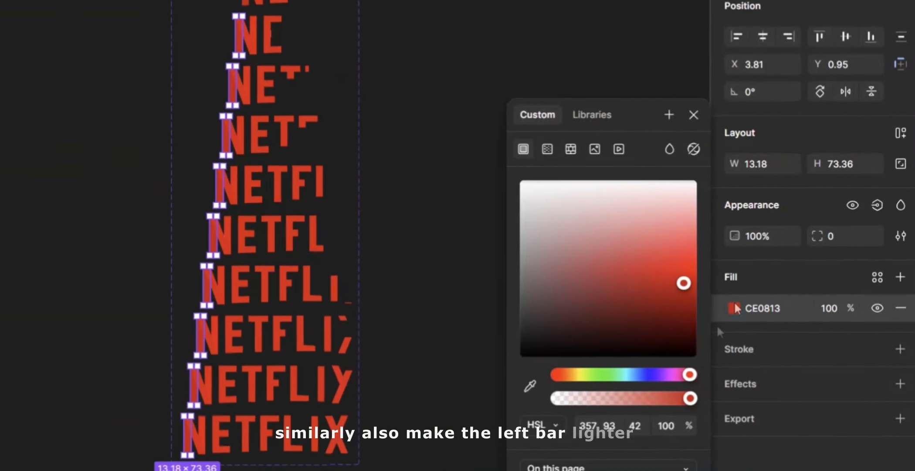
pyautogui.click(635, 424)
pyautogui.write('46')
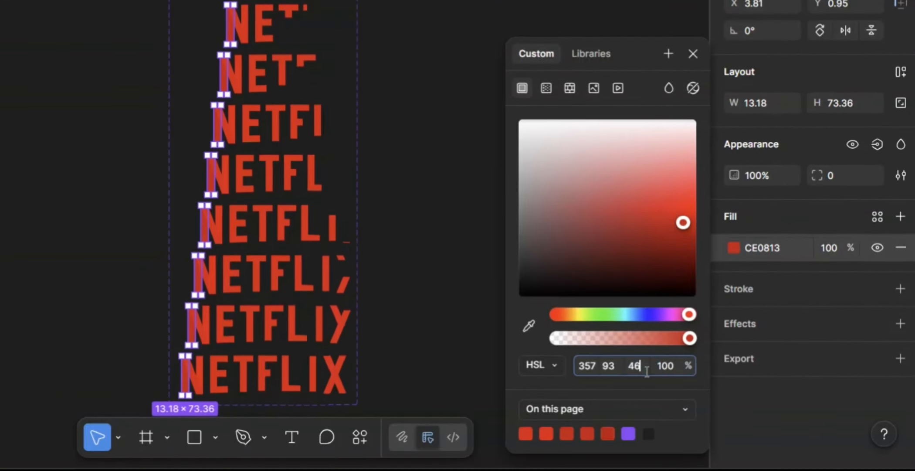
pyautogui.press('Return')
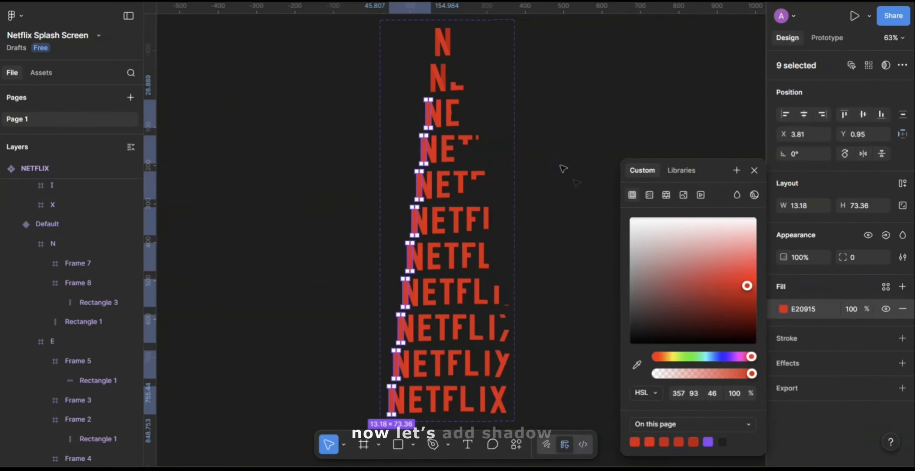
pyautogui.click(563, 168)
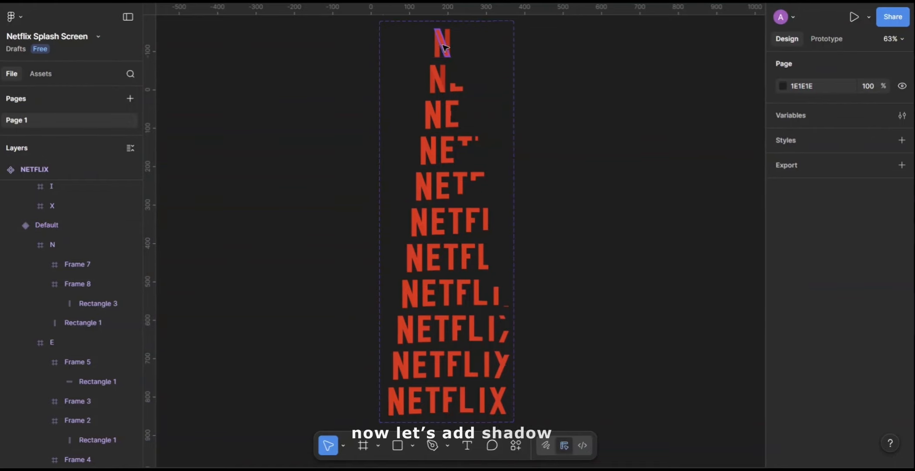
# Add a drop shadow to the N's diagonal bar in all eleven variants
pyautogui.click(444, 47)
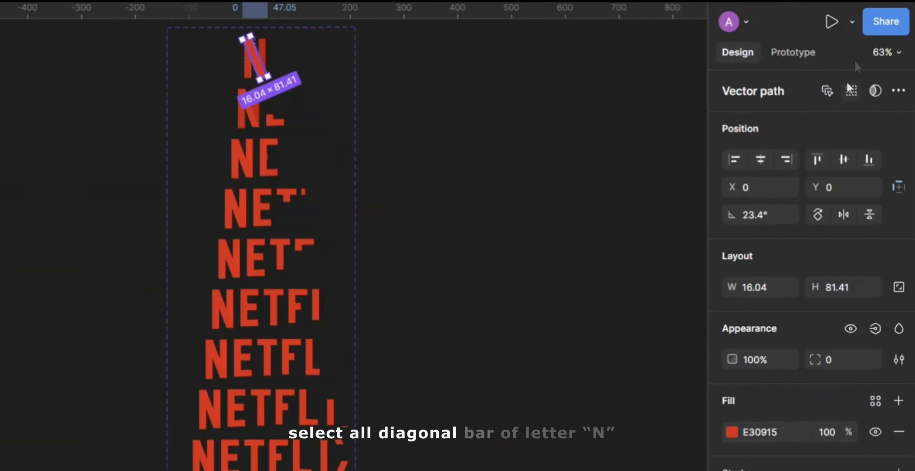
pyautogui.click(851, 91)
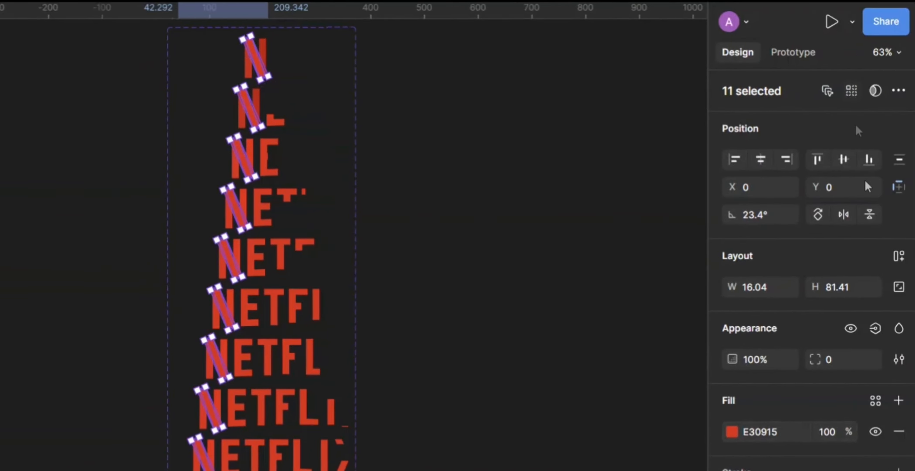
pyautogui.click(898, 322)
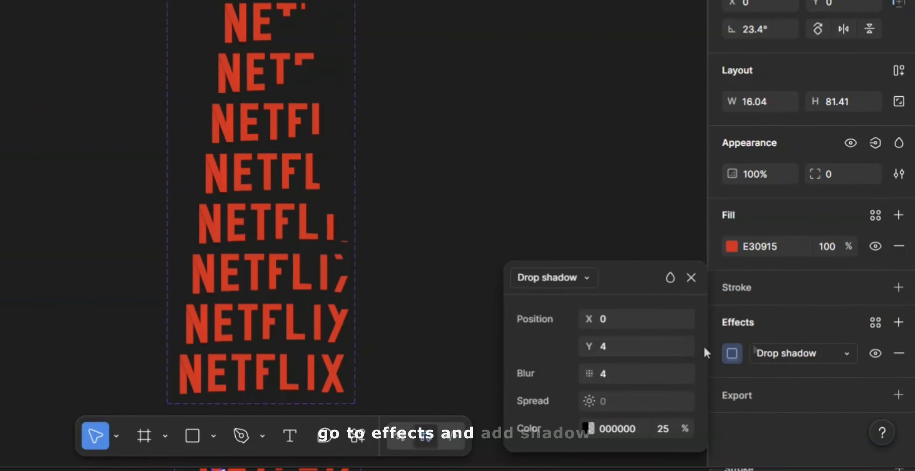
# Set the diagonal bars' drop shadow to Y 2, blur 6 and 30% colour opacity
pyautogui.click(627, 344)
pyautogui.press('BackSpace')
pyautogui.write('2')
pyautogui.click(627, 373)
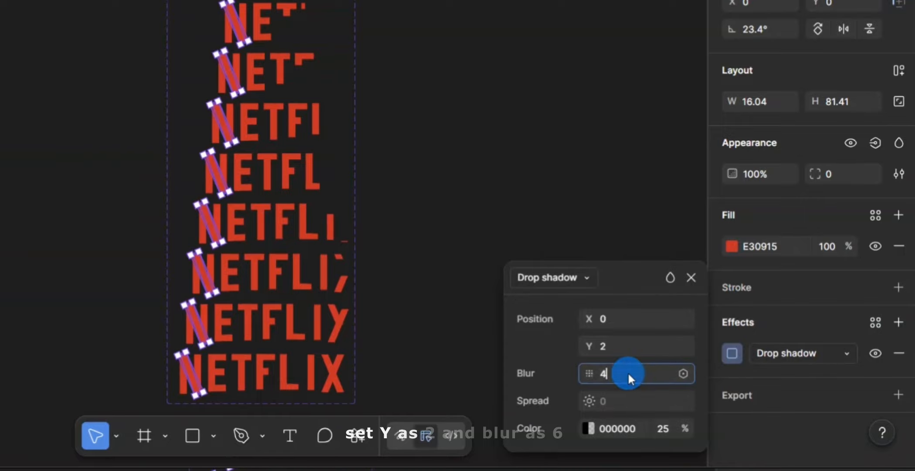
pyautogui.press('BackSpace')
pyautogui.write('6')
pyautogui.click(679, 431)
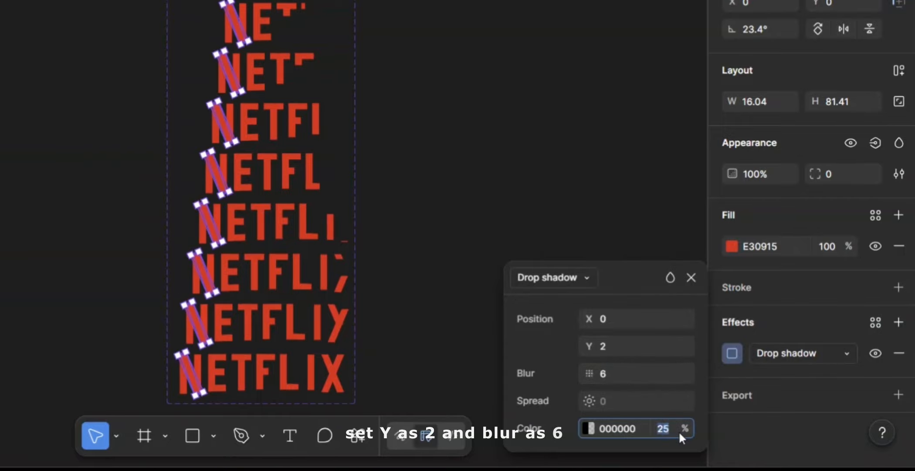
pyautogui.write('30')
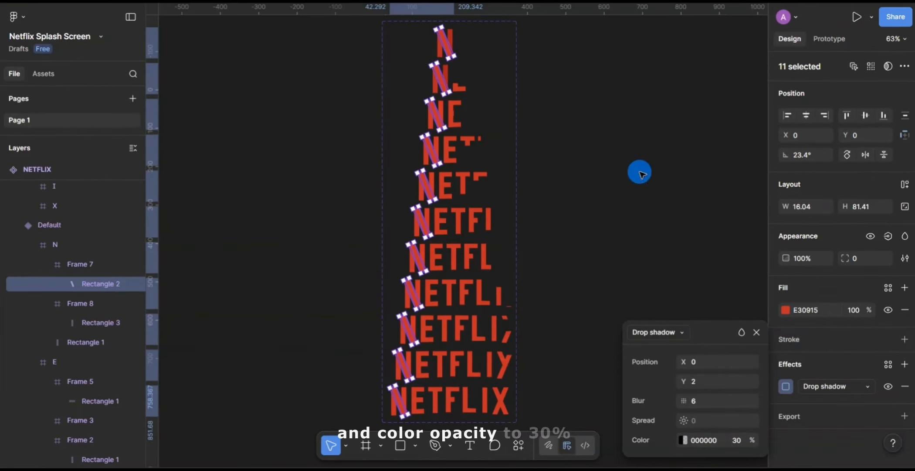
pyautogui.click(639, 173)
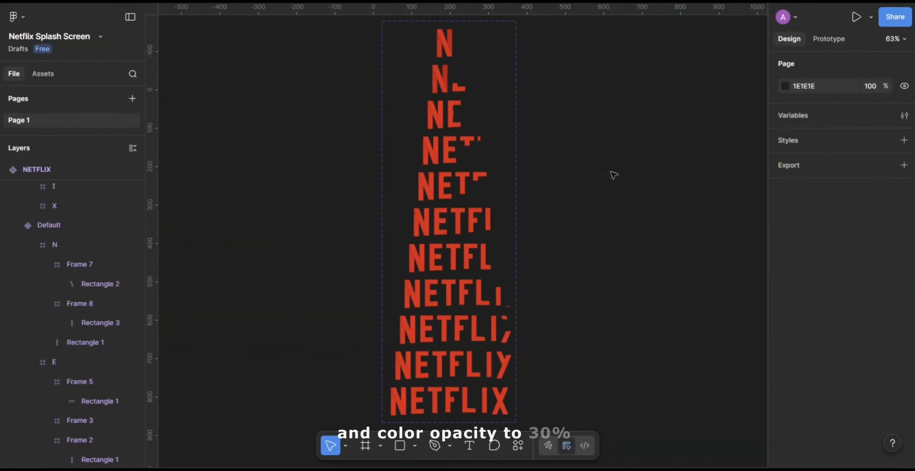
# Set the drop shadow opacity of the N's diagonal bar in the third variant to 20%
pyautogui.click(437, 114)
pyautogui.click(782, 382)
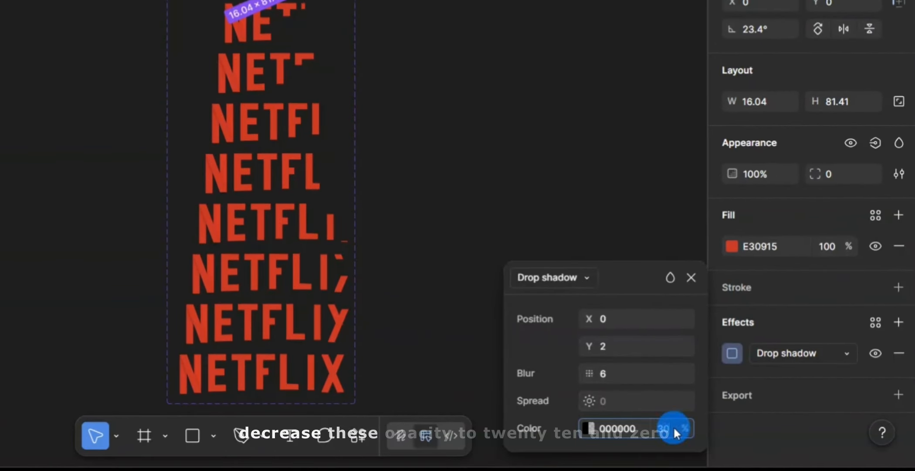
pyautogui.write('20')
pyautogui.press('Return')
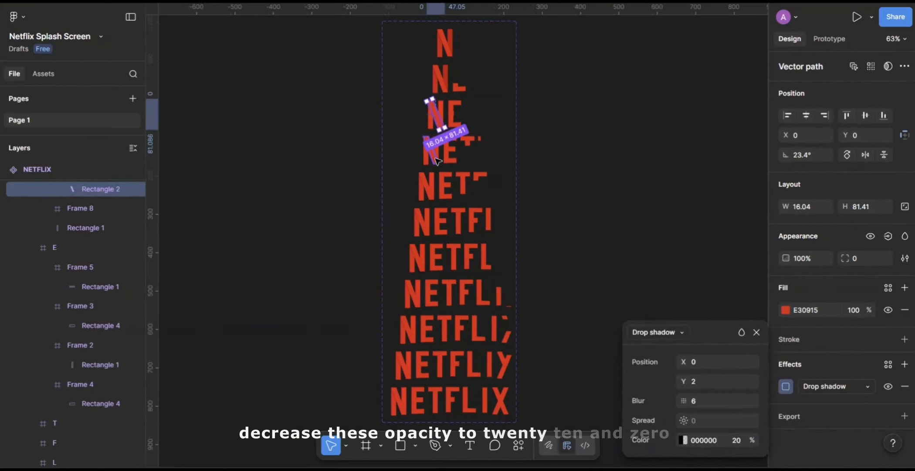
# Set the drop shadow opacity of the N's diagonal bar in the fourth variant to 10%
pyautogui.keyDown('ctrl'); pyautogui.click(235, 23); pyautogui.keyUp('ctrl')
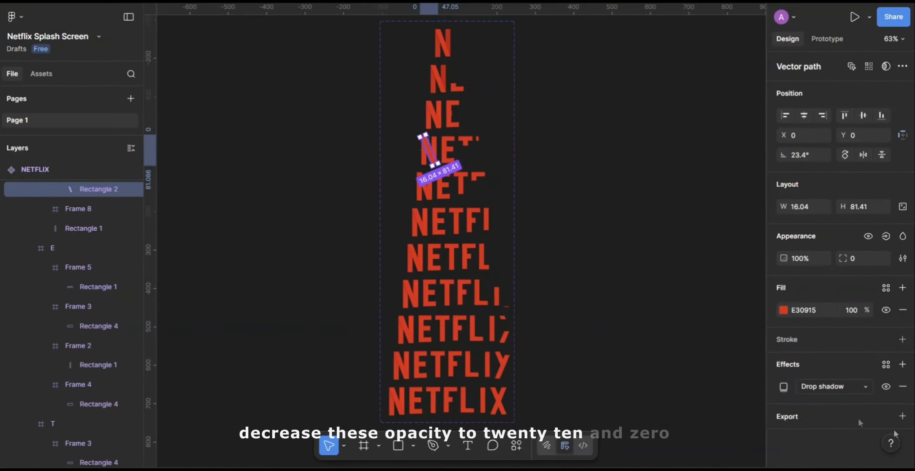
pyautogui.click(783, 386)
pyautogui.click(734, 437)
pyautogui.write('10')
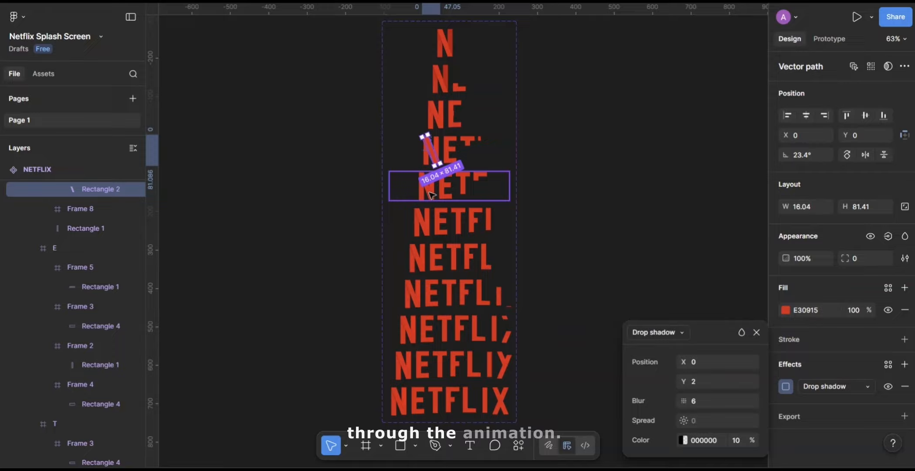
# Set the drop shadow opacity of the N's diagonal bar to 0% in the fifth through eleventh variants
pyautogui.keyDown('ctrl'); pyautogui.click(431, 195); pyautogui.keyUp('ctrl')
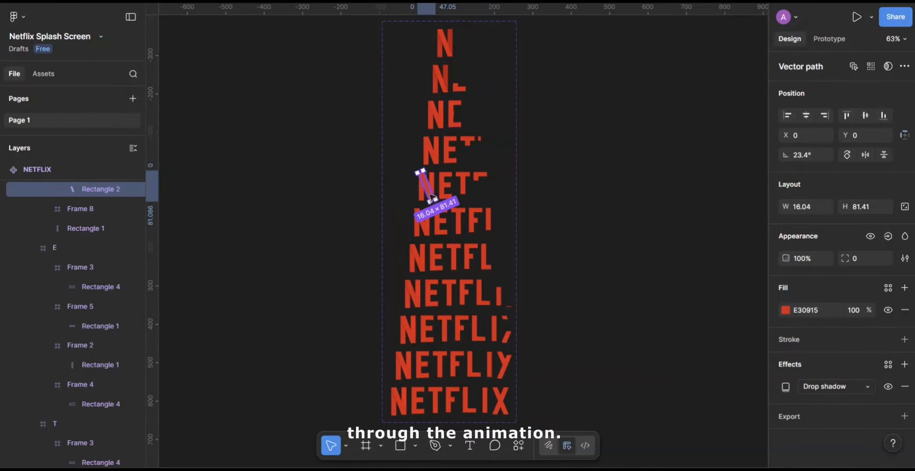
pyautogui.keyDown('ctrl'); pyautogui.keyDown('shift'); pyautogui.click(428, 233); pyautogui.keyUp('shift'); pyautogui.keyUp('ctrl')
pyautogui.keyDown('ctrl'); pyautogui.keyDown('shift'); pyautogui.click(420, 264); pyautogui.keyUp('shift'); pyautogui.keyUp('ctrl')
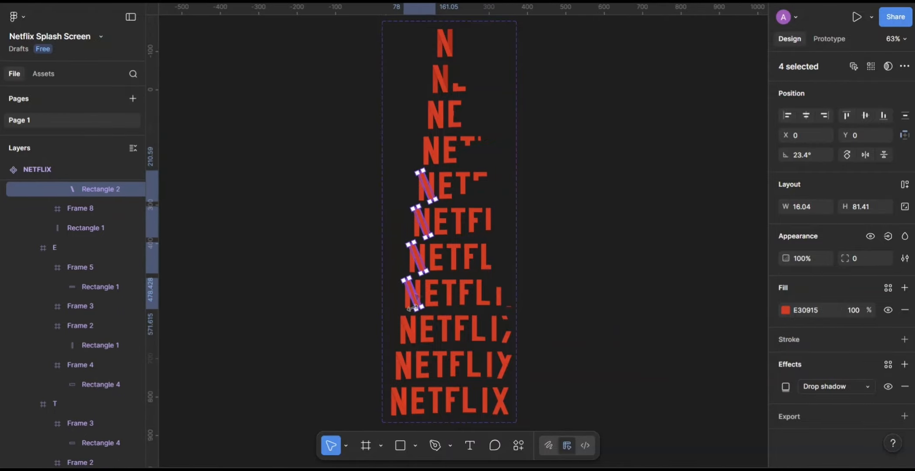
pyautogui.keyDown('ctrl'); pyautogui.keyDown('shift'); pyautogui.click(405, 370); pyautogui.keyUp('shift'); pyautogui.keyUp('ctrl')
pyautogui.keyDown('ctrl'); pyautogui.keyDown('shift'); pyautogui.click(399, 400); pyautogui.keyUp('shift'); pyautogui.keyUp('ctrl')
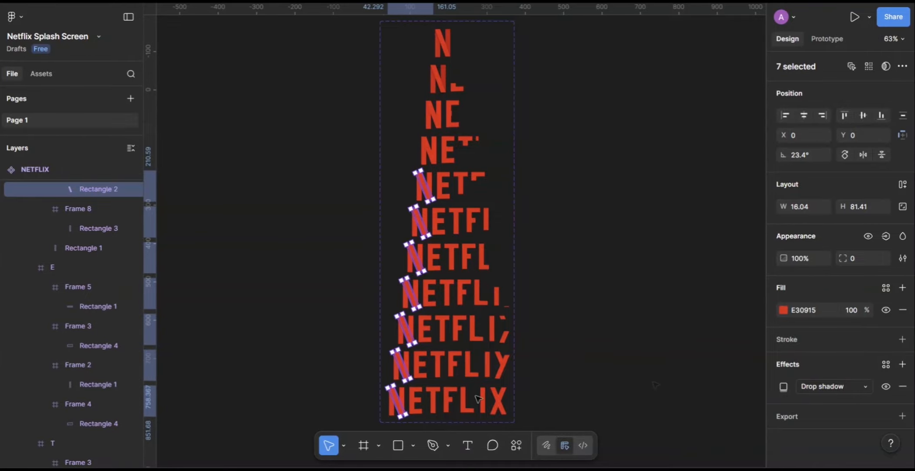
pyautogui.click(785, 386)
pyautogui.click(691, 433)
pyautogui.write('0')
pyautogui.click(513, 51)
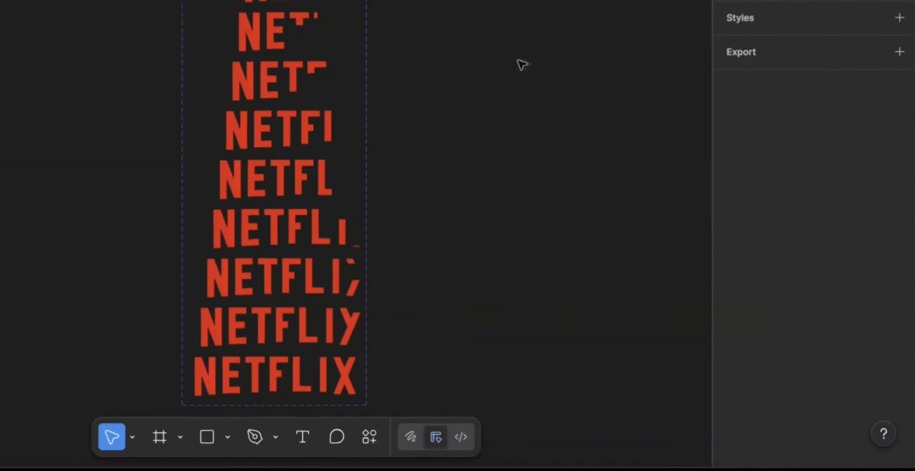
# Add a drop shadow to the E's top bar in all variants
pyautogui.keyDown('ctrl'); pyautogui.click(454, 101); pyautogui.keyUp('ctrl')
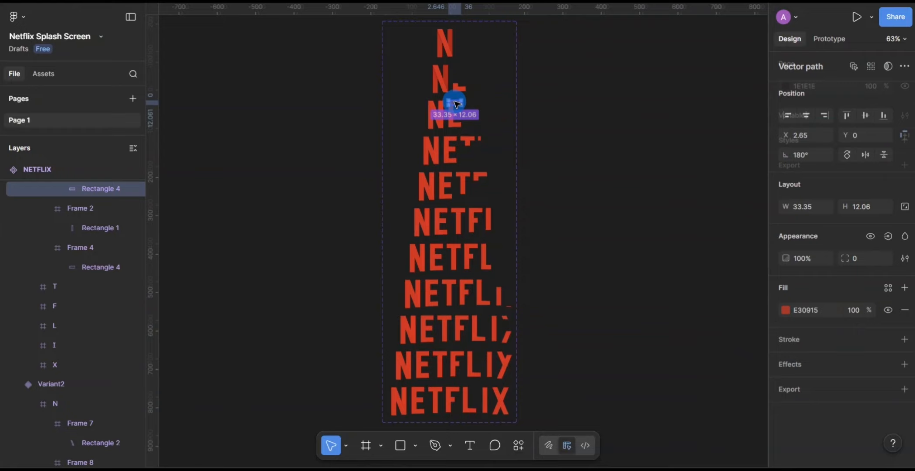
pyautogui.click(871, 66)
pyautogui.click(691, 261)
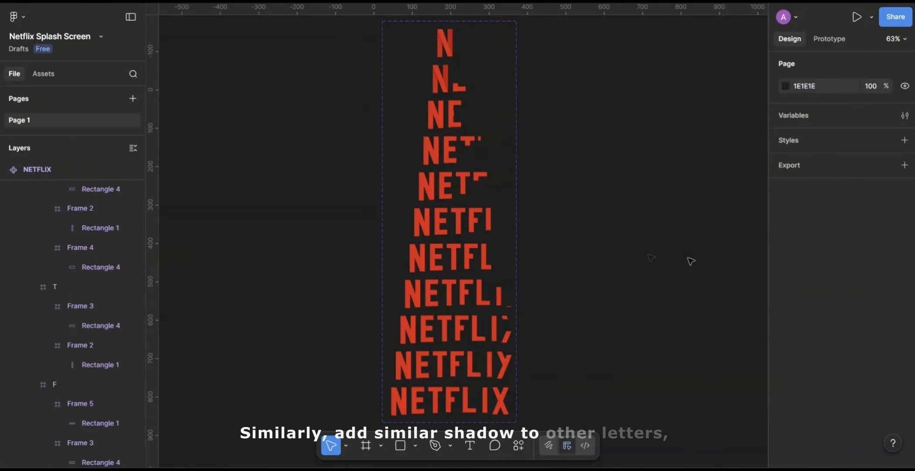
# Extend the frames around the E's top bar downward to a height of about 19 in all variants
pyautogui.keyDown('ctrl'); pyautogui.click(449, 177); pyautogui.keyUp('ctrl')
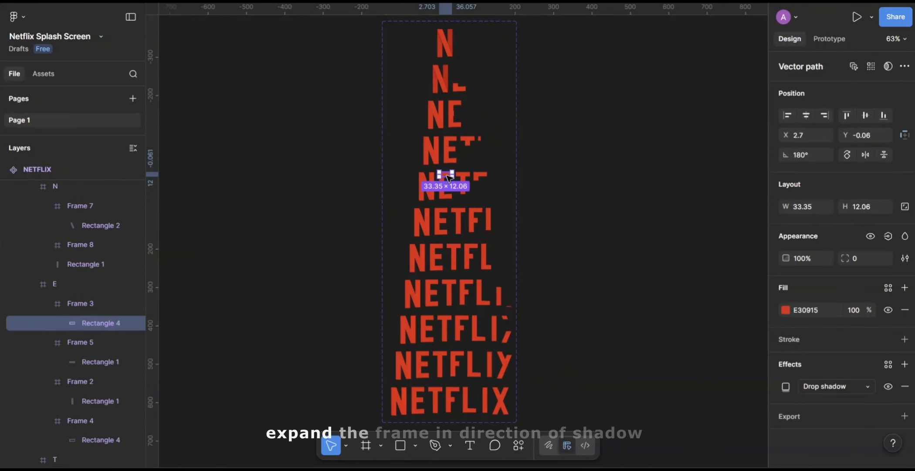
pyautogui.click(77, 305)
pyautogui.click(863, 68)
pyautogui.scroll(8, 472, 173)
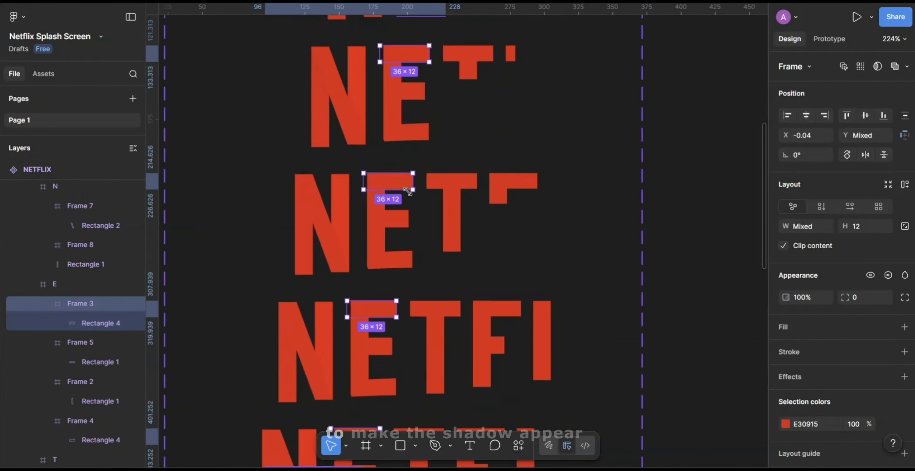
pyautogui.scroll(-5, 397, 203)
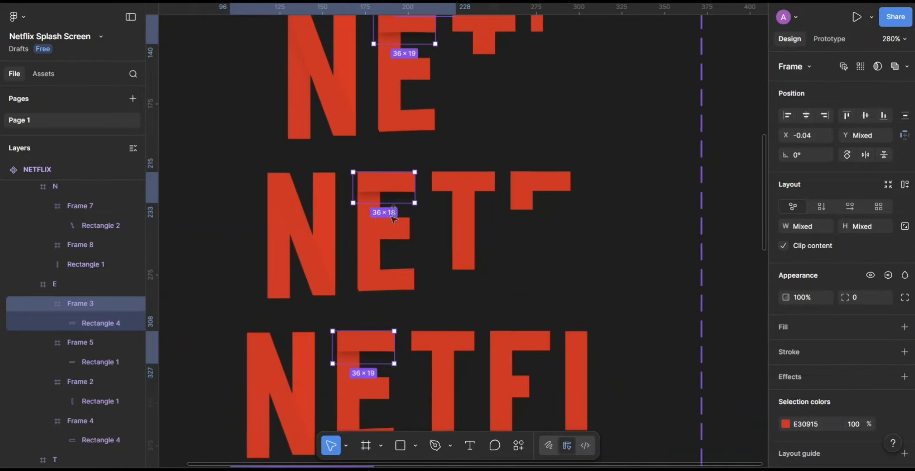
pyautogui.click(551, 245)
# Set the drop shadow opacity of the E's top bar in the fifth variant to 20%
pyautogui.click(387, 202)
pyautogui.scroll(-2, 387, 201)
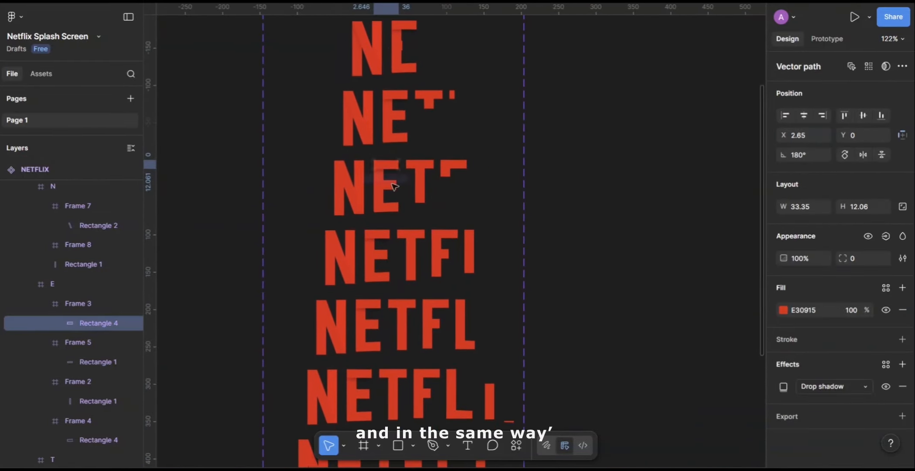
pyautogui.click(782, 384)
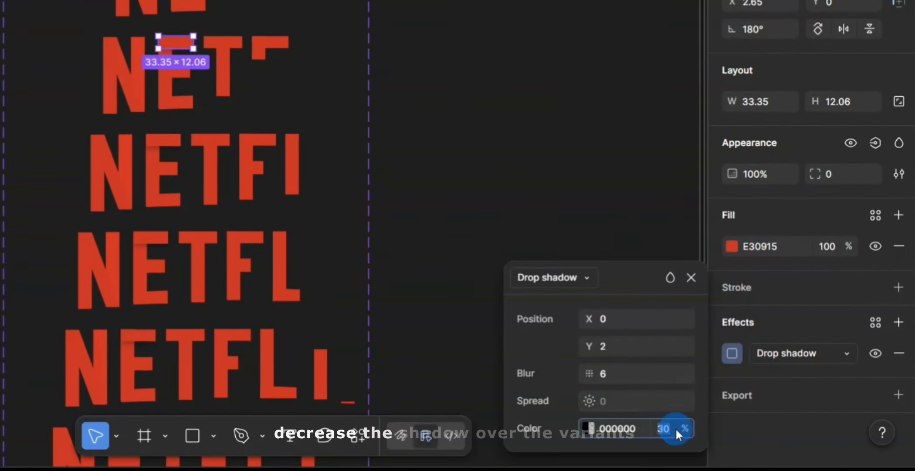
pyautogui.write('20')
pyautogui.press('Return')
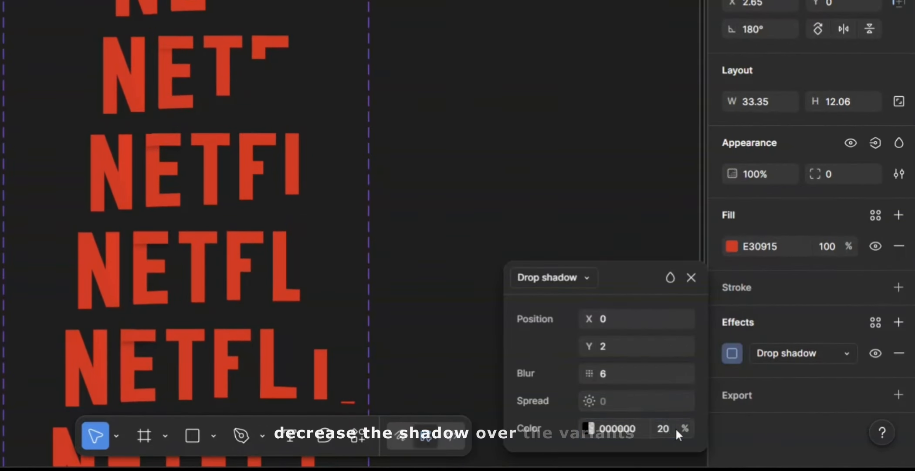
# Set the drop shadow opacity of the E's top bar in the sixth variant to 10%
pyautogui.keyDown('ctrl'); pyautogui.click(158, 139); pyautogui.keyUp('ctrl')
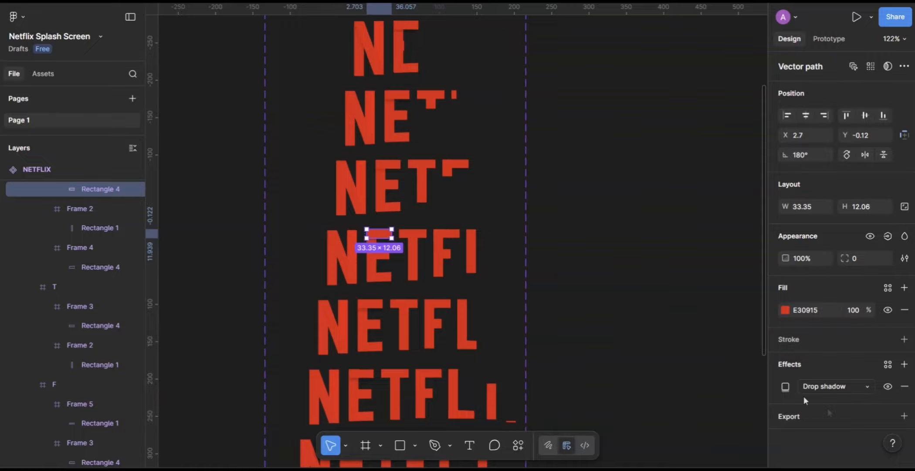
pyautogui.click(785, 386)
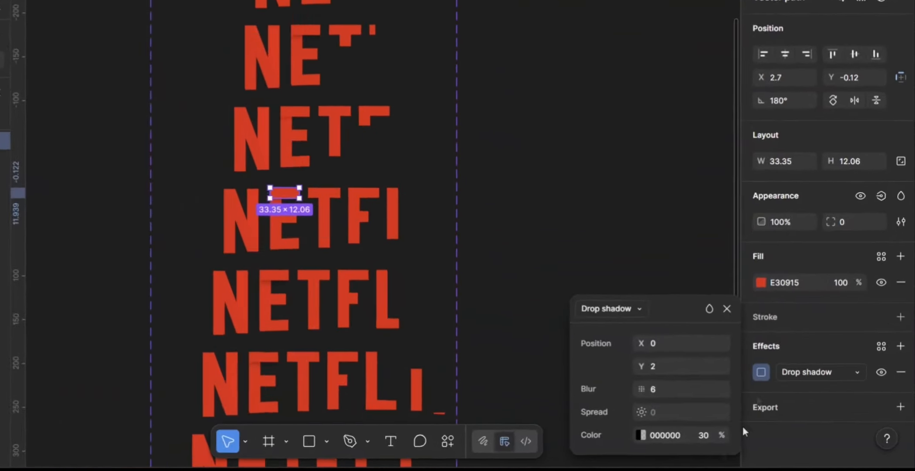
pyautogui.click(736, 441)
pyautogui.write('10')
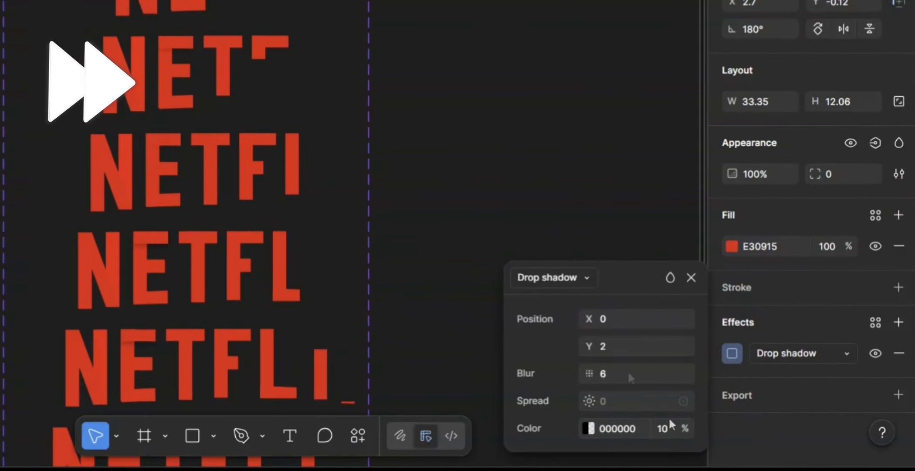
pyautogui.scroll(-1, 430, 175)
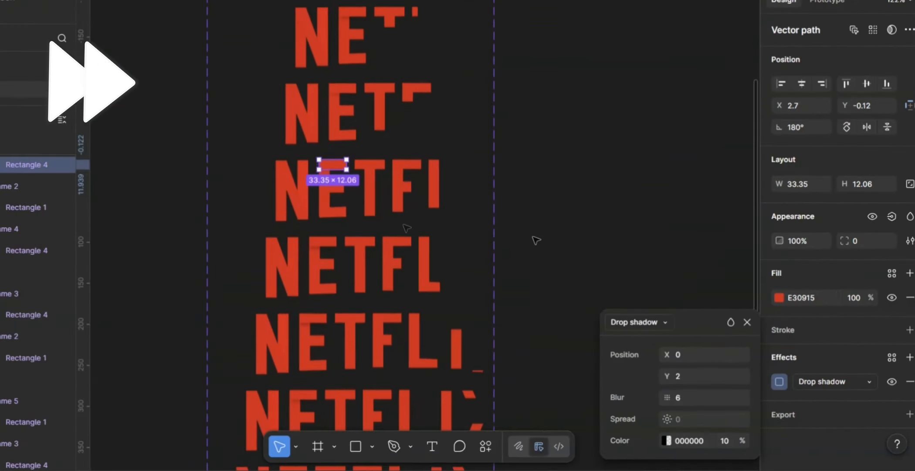
# Lower the drop shadow opacity of the E's top bar in the last five variants
pyautogui.keyDown('ctrl'); pyautogui.click(156, 173); pyautogui.keyUp('ctrl')
pyautogui.scroll(-4, 164, 144)
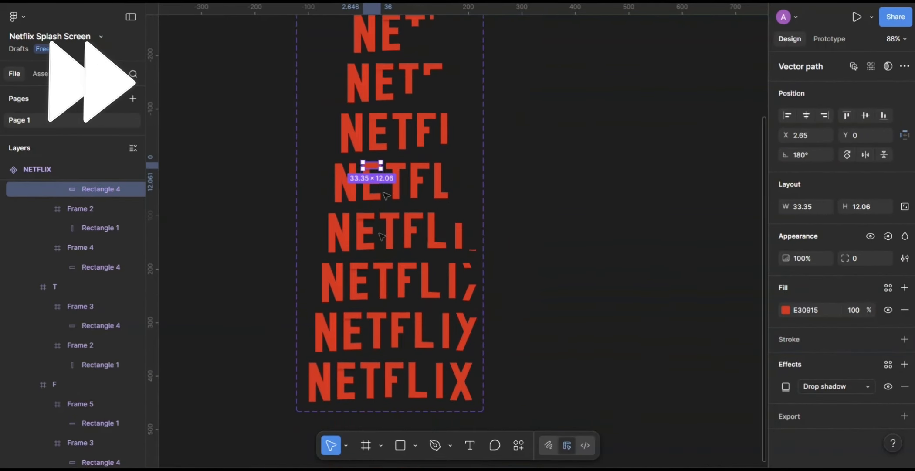
pyautogui.keyDown('shift'); pyautogui.click(361, 266); pyautogui.keyUp('shift')
pyautogui.keyDown('shift'); pyautogui.click(353, 316); pyautogui.keyUp('shift')
pyautogui.keyDown('shift'); pyautogui.click(348, 368); pyautogui.keyUp('shift')
pyautogui.click(785, 386)
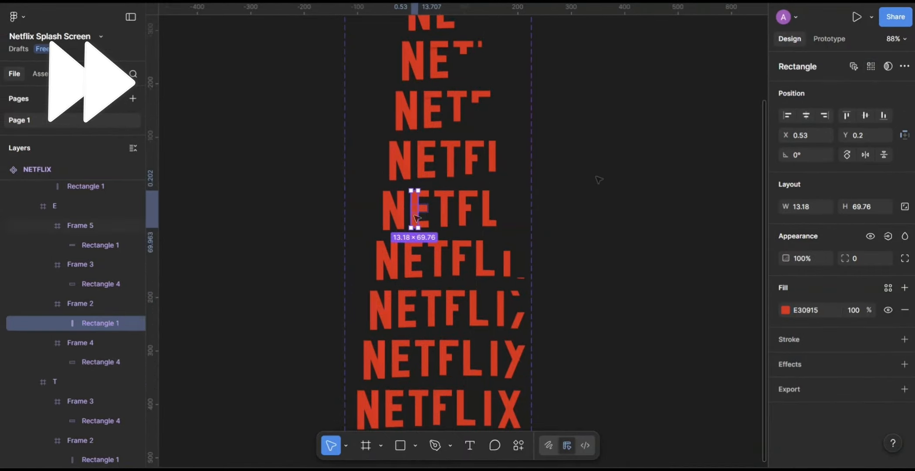
# Add a drop shadow to the E's vertical stem in all variants and widen its frames to 19
pyautogui.click(871, 65)
pyautogui.scroll(5, 420, 209)
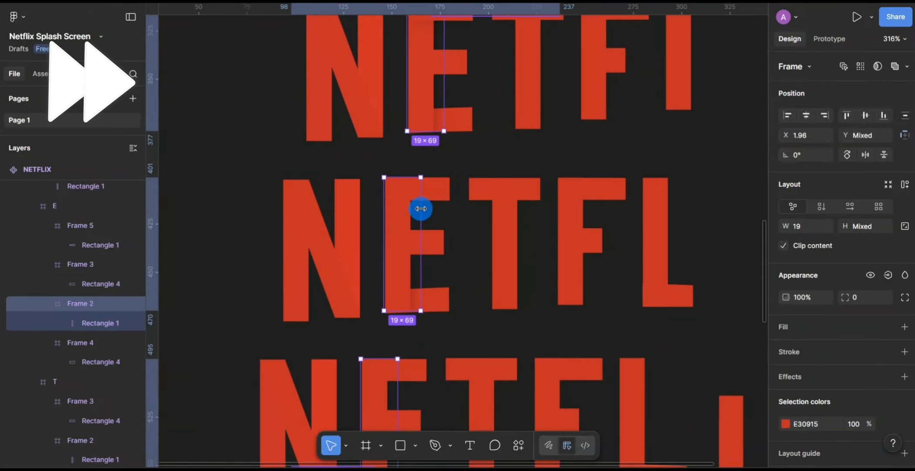
pyautogui.click(705, 225)
pyautogui.scroll(-4, 706, 225)
# Set the drop shadow of the E's stem in all variants to X 2, Y 2, blur 6 and 30% opacity
pyautogui.keyDown('ctrl'); pyautogui.click(517, 161); pyautogui.keyUp('ctrl')
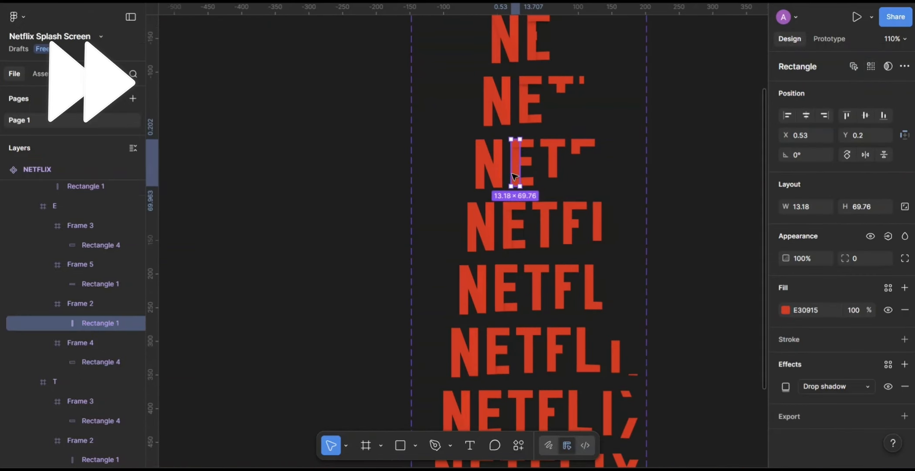
pyautogui.click(853, 66)
pyautogui.click(786, 386)
pyautogui.scroll(6, 505, 249)
pyautogui.click(711, 363)
pyautogui.scroll(-4, 495, 220)
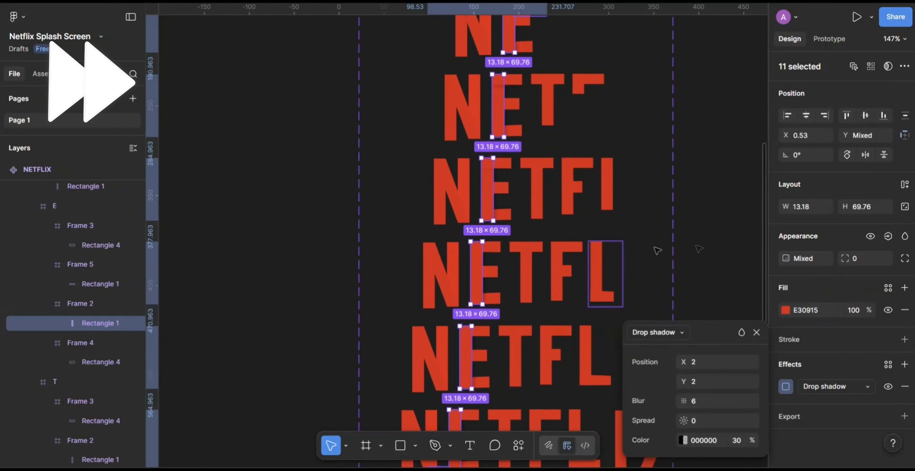
pyautogui.click(657, 249)
# Lower the drop shadow opacity of the E's stem in the fifth variant and set it to 10% in the sixth
pyautogui.scroll(-1, 501, 178)
pyautogui.keyDown('ctrl'); pyautogui.click(500, 179); pyautogui.keyUp('ctrl')
pyautogui.click(693, 186)
pyautogui.keyDown('ctrl'); pyautogui.click(497, 135); pyautogui.keyUp('ctrl')
pyautogui.click(785, 386)
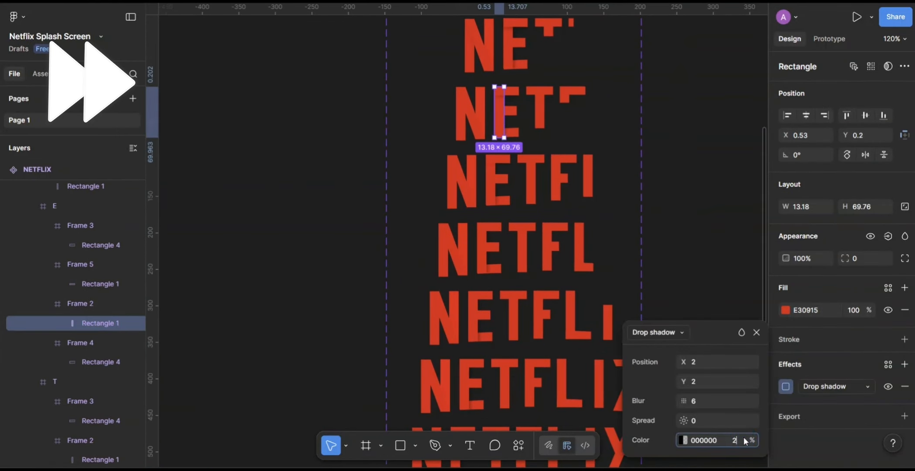
pyautogui.keyDown('ctrl'); pyautogui.click(491, 179); pyautogui.keyUp('ctrl')
pyautogui.click(786, 386)
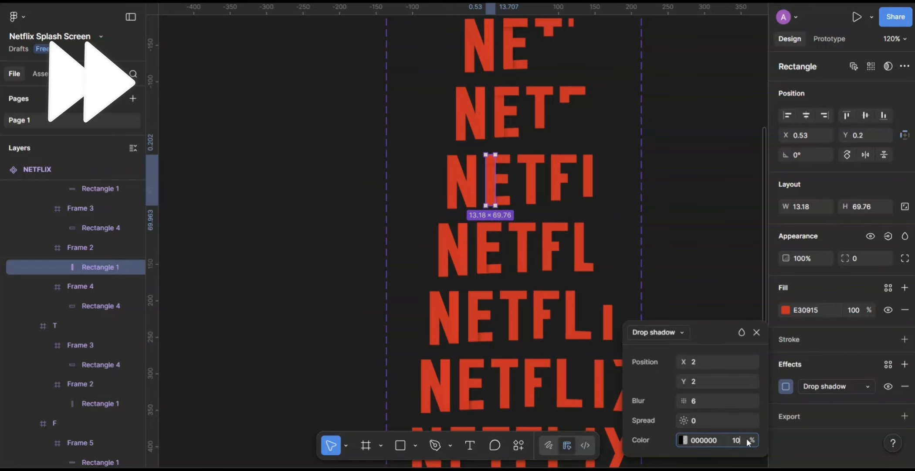
# Lower the drop shadow opacity of the E's stem in the last five variants
pyautogui.keyDown('ctrl'); pyautogui.click(481, 246); pyautogui.keyUp('ctrl')
pyautogui.scroll(-4, 480, 247)
pyautogui.keyDown('ctrl'); pyautogui.keyDown('shift'); pyautogui.click(473, 249); pyautogui.keyUp('shift'); pyautogui.keyUp('ctrl')
pyautogui.keyDown('ctrl'); pyautogui.keyDown('shift'); pyautogui.click(464, 320); pyautogui.keyUp('shift'); pyautogui.keyUp('ctrl')
pyautogui.keyDown('ctrl'); pyautogui.keyDown('shift'); pyautogui.click(455, 288); pyautogui.keyUp('shift'); pyautogui.keyUp('ctrl')
pyautogui.keyDown('ctrl'); pyautogui.keyDown('shift'); pyautogui.click(447, 357); pyautogui.keyUp('shift'); pyautogui.keyUp('ctrl')
pyautogui.click(785, 386)
pyautogui.click(747, 442)
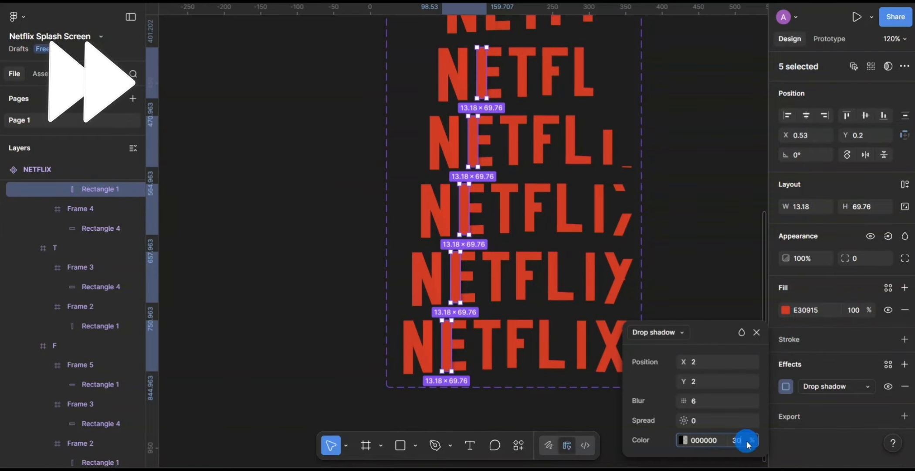
pyautogui.click(724, 151)
# Add a drop shadow to the T's top bar in all variants and extend its frames downward
pyautogui.scroll(3, 523, 183)
pyautogui.keyDown('ctrl'); pyautogui.click(510, 176); pyautogui.keyUp('ctrl')
pyautogui.click(845, 66)
pyautogui.click(674, 190)
pyautogui.scroll(2, 453, 235)
pyautogui.scroll(4, 451, 235)
pyautogui.keyDown('ctrl'); pyautogui.click(453, 236); pyautogui.keyUp('ctrl')
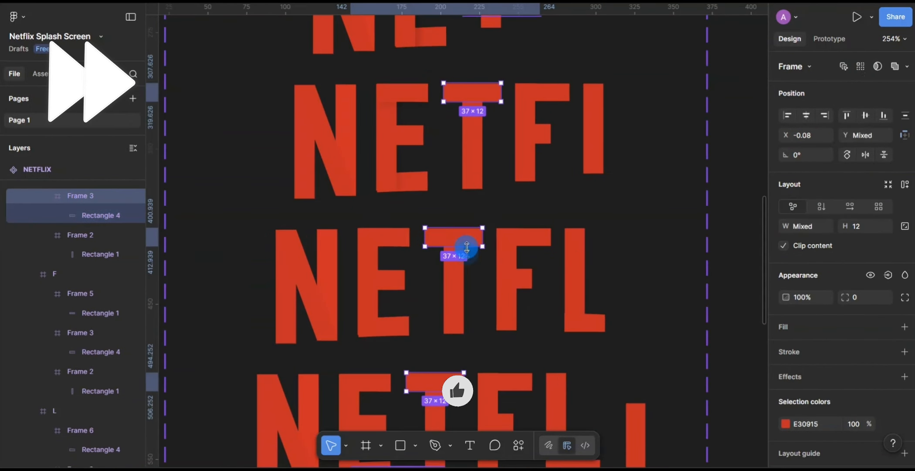
# Lower the drop shadow opacity of the T's top bar variant by variant through the last three variants
pyautogui.keyDown('ctrl'); pyautogui.click(462, 239); pyautogui.keyUp('ctrl')
pyautogui.scroll(-5, 449, 242)
pyautogui.click(786, 386)
pyautogui.keyDown('ctrl'); pyautogui.click(439, 232); pyautogui.keyUp('ctrl')
pyautogui.click(786, 386)
pyautogui.keyDown('ctrl'); pyautogui.click(432, 229); pyautogui.keyUp('ctrl')
pyautogui.keyDown('ctrl'); pyautogui.keyDown('shift'); pyautogui.click(424, 256); pyautogui.keyUp('shift'); pyautogui.keyUp('ctrl')
pyautogui.keyDown('ctrl'); pyautogui.keyDown('shift'); pyautogui.click(415, 317); pyautogui.keyUp('shift'); pyautogui.keyUp('ctrl')
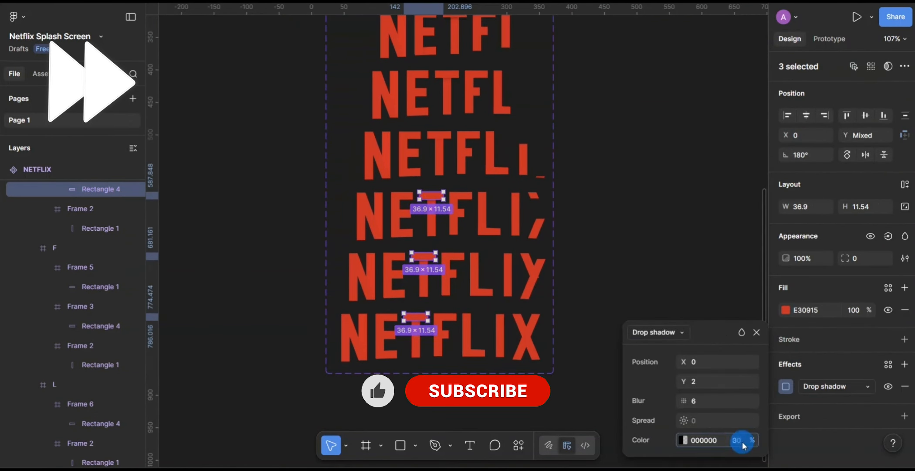
# Add a drop shadow to the F's top bar in all variants
pyautogui.keyDown('ctrl'); pyautogui.click(447, 317); pyautogui.keyUp('ctrl')
pyautogui.click(871, 66)
pyautogui.click(905, 364)
pyautogui.scroll(5, 471, 203)
pyautogui.scroll(-5, 475, 198)
# Lower the drop shadow opacity of the F's top bar in the eighth, ninth and last two variants
pyautogui.keyDown('ctrl'); pyautogui.click(470, 186); pyautogui.keyUp('ctrl')
pyautogui.click(785, 386)
pyautogui.keyDown('ctrl'); pyautogui.click(461, 242); pyautogui.keyUp('ctrl')
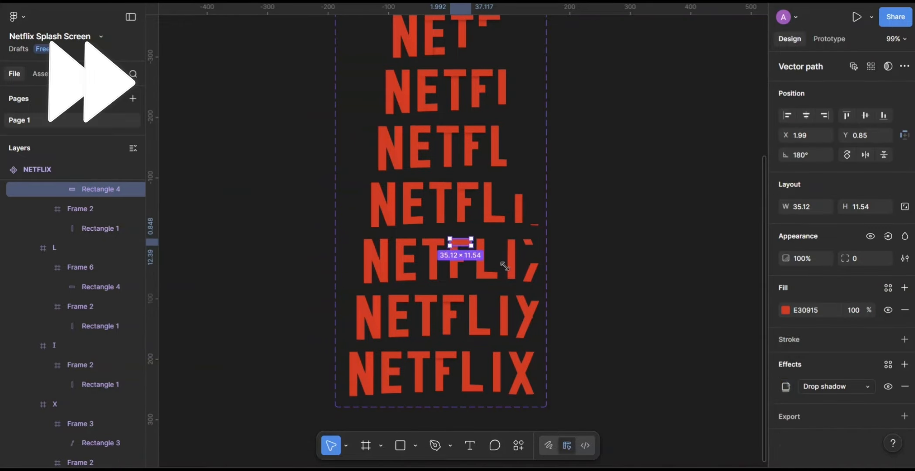
pyautogui.click(785, 386)
pyautogui.keyDown('ctrl'); pyautogui.click(453, 299); pyautogui.keyUp('ctrl')
pyautogui.keyDown('ctrl'); pyautogui.keyDown('shift'); pyautogui.click(443, 354); pyautogui.keyUp('shift'); pyautogui.keyUp('ctrl')
pyautogui.click(785, 385)
pyautogui.click(610, 196)
# Add a drop shadow to the L's stem in all variants and widen its frames to 20
pyautogui.keyDown('ctrl'); pyautogui.click(490, 152); pyautogui.keyUp('ctrl')
pyautogui.click(858, 66)
pyautogui.scroll(5, 483, 229)
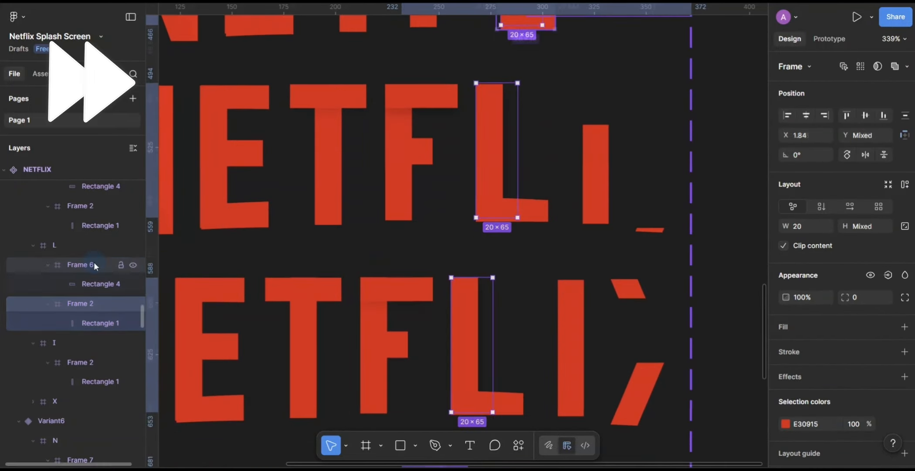
# Send the frame of the L's foot behind the stem's frame in all variants
pyautogui.click(94, 265)
pyautogui.click(857, 67)
pyautogui.hotkey('ctrl', '[')
pyautogui.scroll(-5, 567, 203)
# Lower the drop shadow opacity of the L's stem in the ninth and tenth variants
pyautogui.keyDown('ctrl'); pyautogui.click(535, 222); pyautogui.keyUp('ctrl')
pyautogui.click(786, 386)
pyautogui.keyDown('ctrl'); pyautogui.click(528, 278); pyautogui.keyUp('ctrl')
pyautogui.click(786, 386)
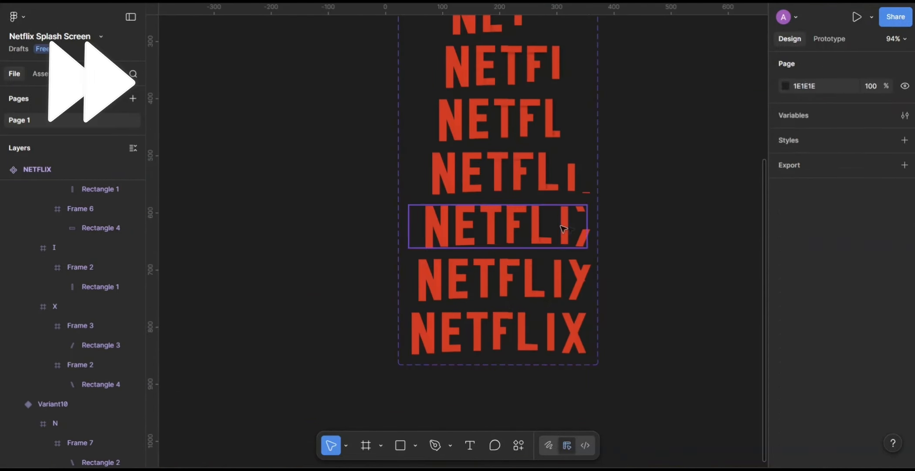
# Add a drop shadow with X 0, Y 0 and blur 6 to the X's rising diagonal in all variants
pyautogui.keyDown('ctrl'); pyautogui.click(583, 238); pyautogui.keyUp('ctrl')
pyautogui.click(853, 66)
pyautogui.click(785, 386)
pyautogui.click(662, 243)
# Set the X diagonal's drop shadow opacity to 20% in the tenth variant and lower it in the final variant
pyautogui.scroll(5, 660, 244)
pyautogui.keyDown('ctrl'); pyautogui.click(487, 196); pyautogui.keyUp('ctrl')
pyautogui.click(786, 386)
pyautogui.click(744, 439)
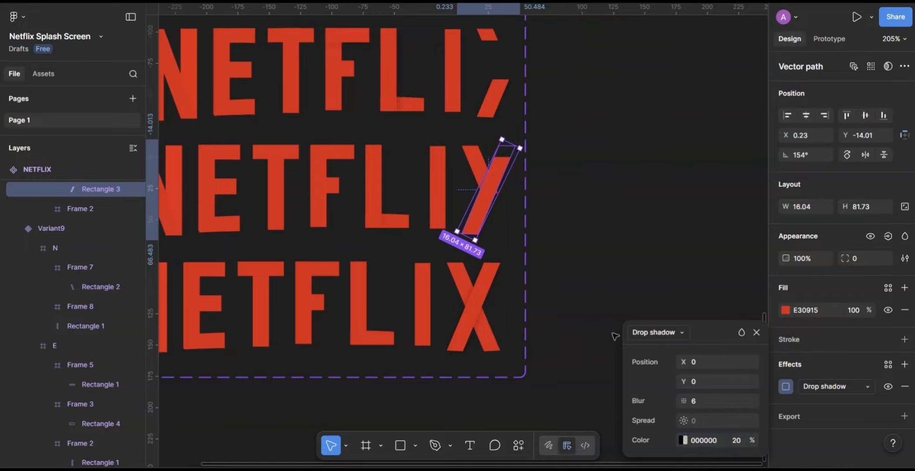
pyautogui.keyDown('ctrl'); pyautogui.click(478, 314); pyautogui.keyUp('ctrl')
pyautogui.click(786, 386)
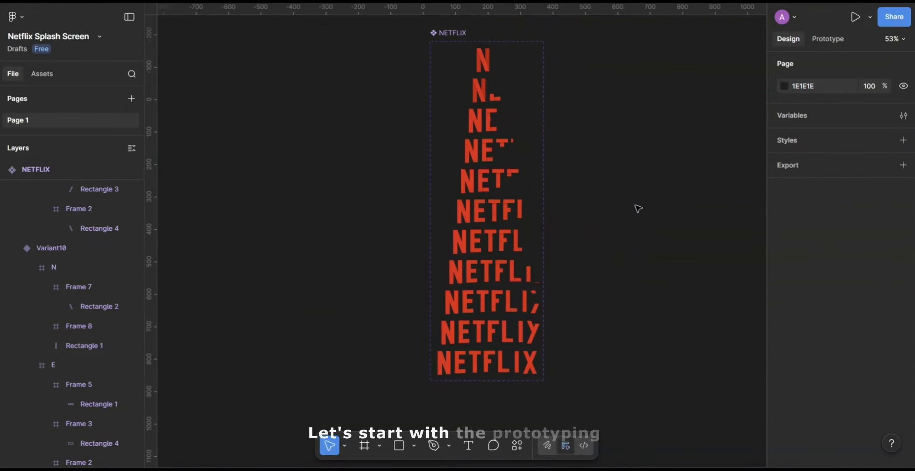
# Connect the Default variant to Variant2 with an After delay interaction
pyautogui.click(824, 41)
pyautogui.scroll(5, 478, 70)
pyautogui.click(481, 70)
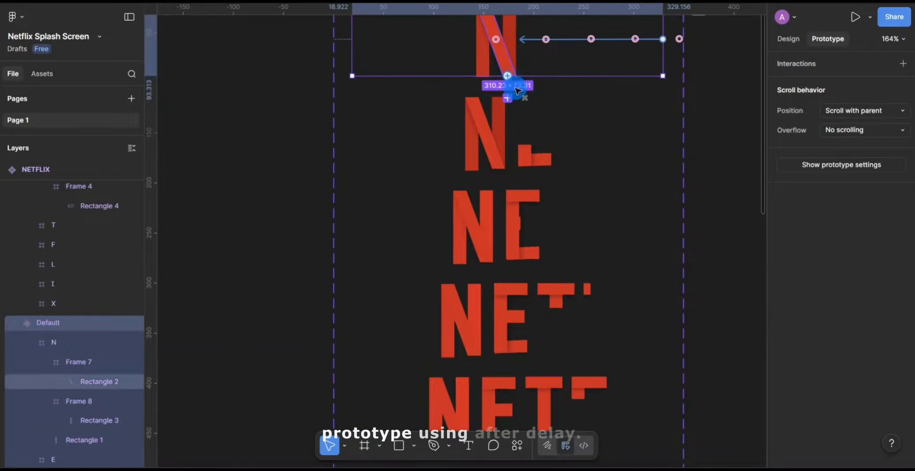
pyautogui.moveTo(517, 90); pyautogui.dragTo(510, 131)
pyautogui.click(525, 154)
pyautogui.click(545, 300)
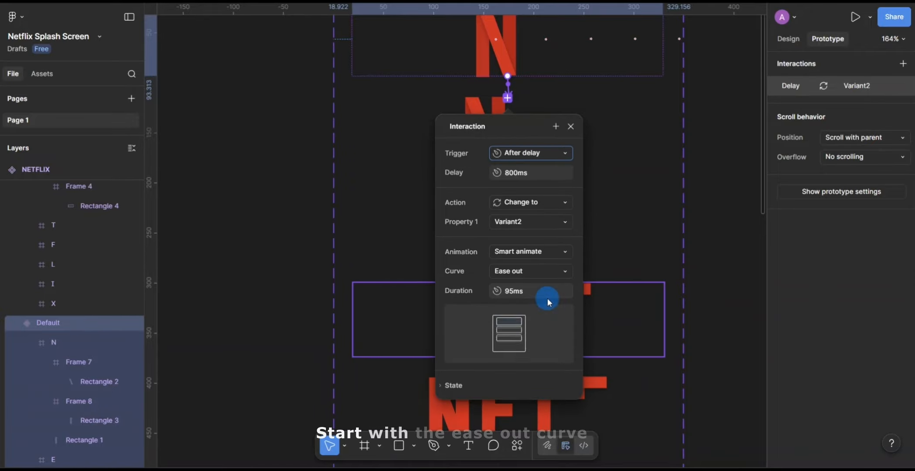
# Set the Default-to-Variant2 interaction to a 1 ms delay and a 120 ms duration
pyautogui.click(549, 173)
pyautogui.write('1')
pyautogui.press('Return')
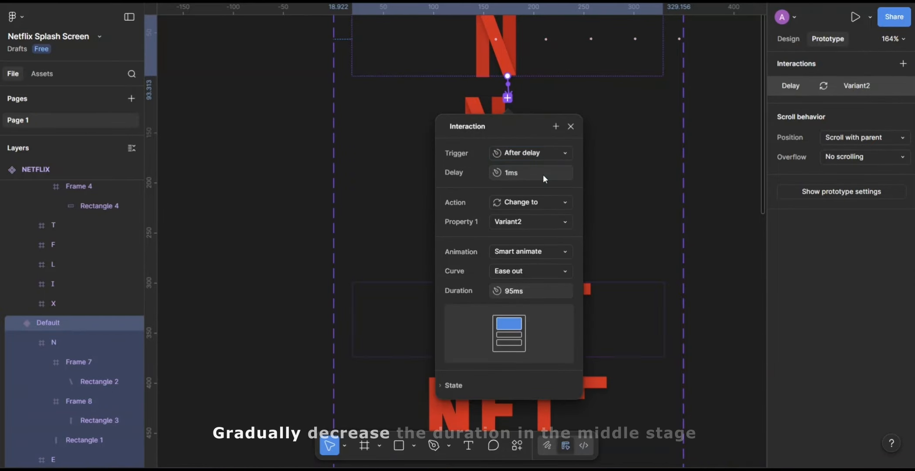
pyautogui.click(534, 289)
pyautogui.write('100')
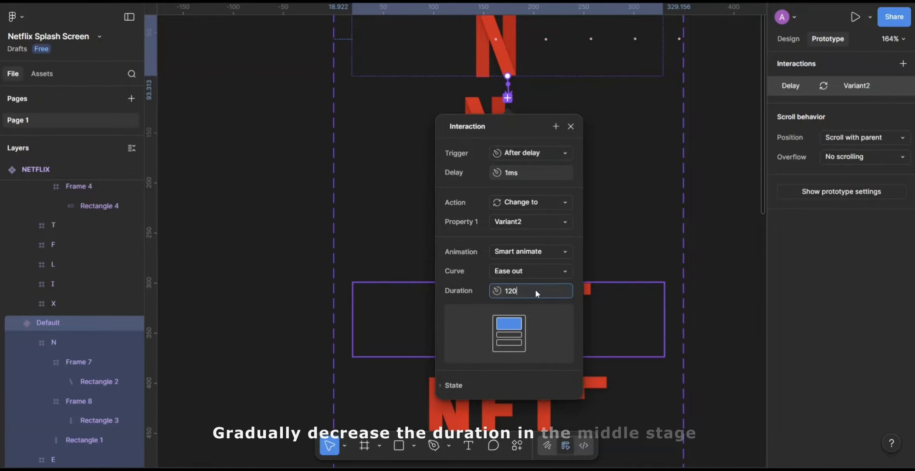
pyautogui.press('Return')
pyautogui.click(741, 272)
# Connect Variant2 to Variant3 with an After delay trigger, 1 ms delay and 110 ms duration
pyautogui.moveTo(509, 169); pyautogui.dragTo(509, 211)
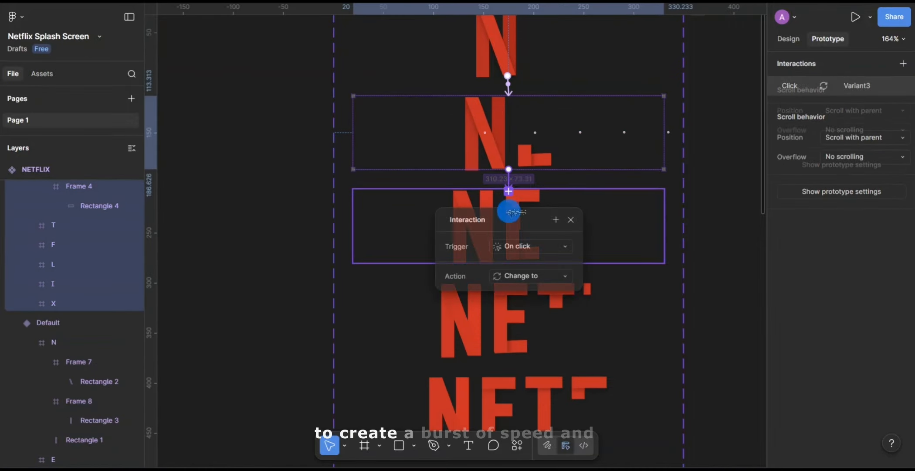
pyautogui.click(536, 200)
pyautogui.click(533, 350)
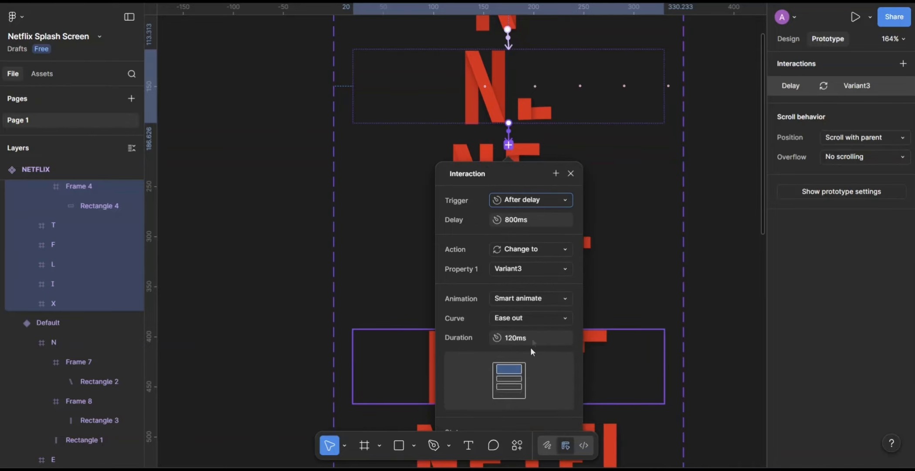
pyautogui.click(537, 338)
pyautogui.write('110')
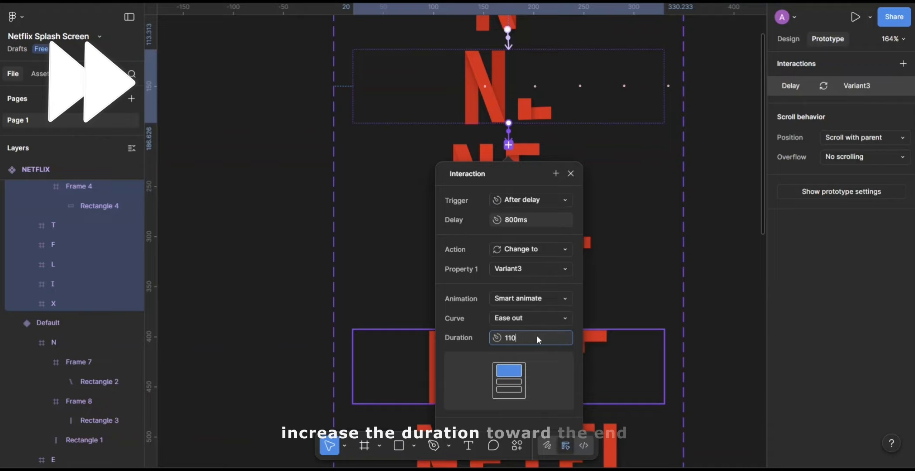
pyautogui.click(534, 218)
pyautogui.write('1')
pyautogui.press('Return')
pyautogui.click(714, 244)
# Connect Variant3 to Variant4 with an After delay trigger, 1 ms delay and 105 ms duration
pyautogui.scroll(-2, 524, 197)
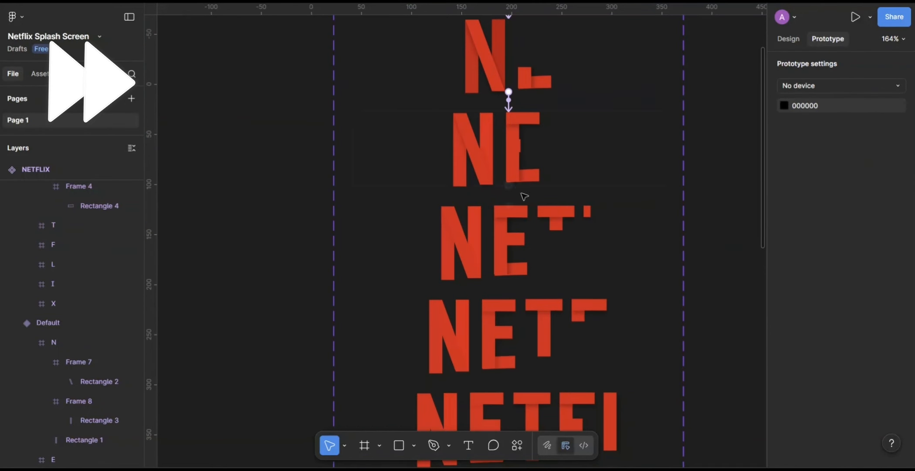
pyautogui.click(509, 186)
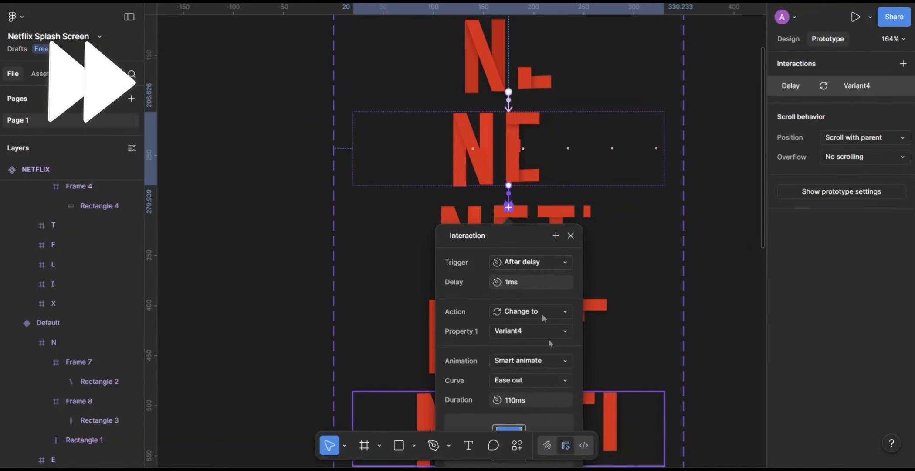
pyautogui.click(714, 349)
# Connect Variant4 to Variant5 with an After delay trigger, 1 ms delay and 100 ms duration
pyautogui.scroll(-2, 610, 261)
pyautogui.click(516, 170)
pyautogui.moveTo(508, 184); pyautogui.dragTo(513, 213)
pyautogui.scroll(-2, 526, 175)
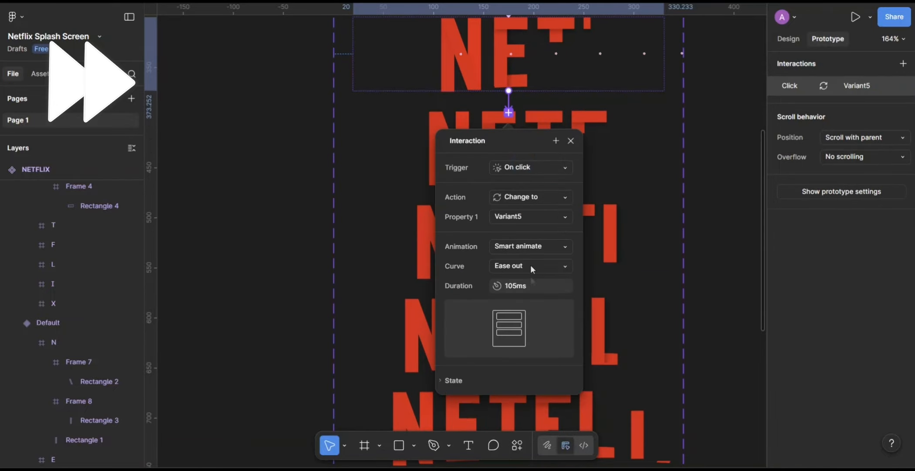
pyautogui.click(527, 167)
pyautogui.click(532, 325)
pyautogui.click(536, 306)
pyautogui.write('100')
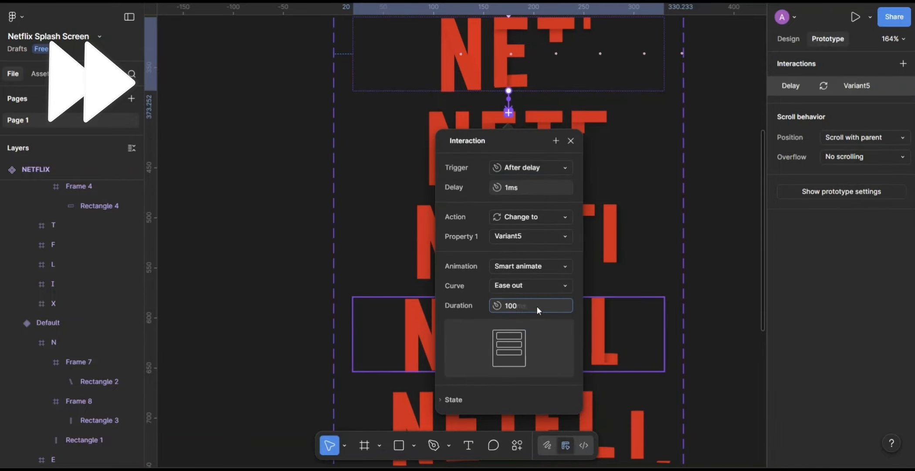
pyautogui.click(726, 299)
# Connect Variant5 to Variant6 with an After delay trigger and set the animation duration to 95 ms
pyautogui.moveTo(508, 185); pyautogui.dragTo(515, 216)
pyautogui.scroll(-2, 515, 216)
pyautogui.click(528, 145)
pyautogui.click(531, 297)
pyautogui.click(535, 172)
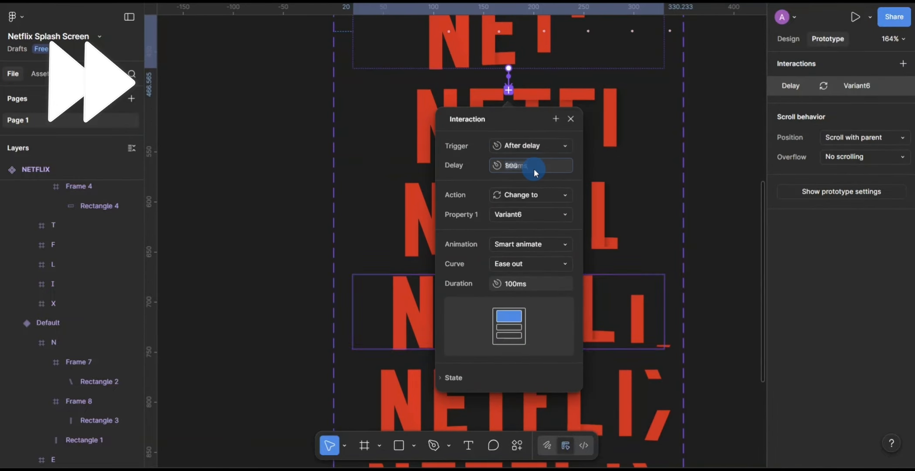
pyautogui.write('95')
pyautogui.press('Return')
pyautogui.scroll(-2, 717, 285)
pyautogui.click(716, 286)
# Connect Variant6 to Variant7 with an After delay interaction using a 95 ms smart-animate duration
pyautogui.click(516, 61)
pyautogui.moveTo(509, 77); pyautogui.dragTo(513, 103)
pyautogui.click(528, 143)
pyautogui.click(544, 297)
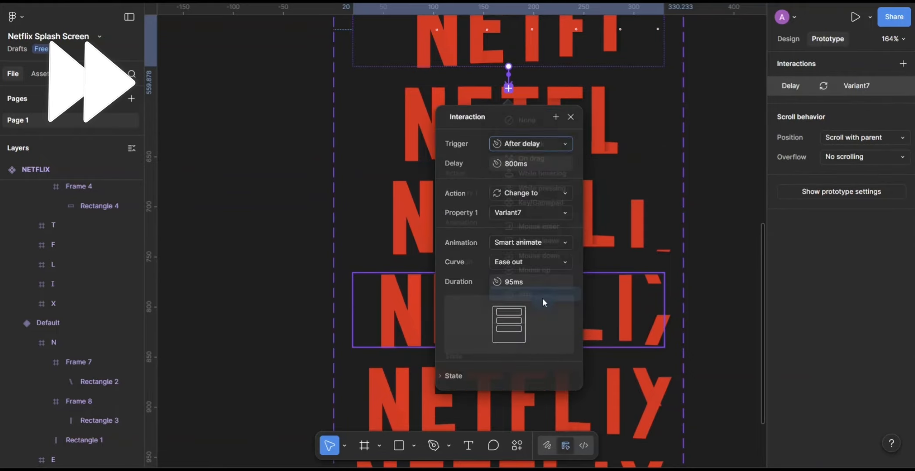
pyautogui.click(716, 270)
# Connect Variant7 to Variant8 with an After delay trigger and a 1 ms delay
pyautogui.moveTo(508, 160); pyautogui.dragTo(513, 192)
pyautogui.scroll(-3, 513, 192)
pyautogui.click(532, 118)
pyautogui.click(535, 268)
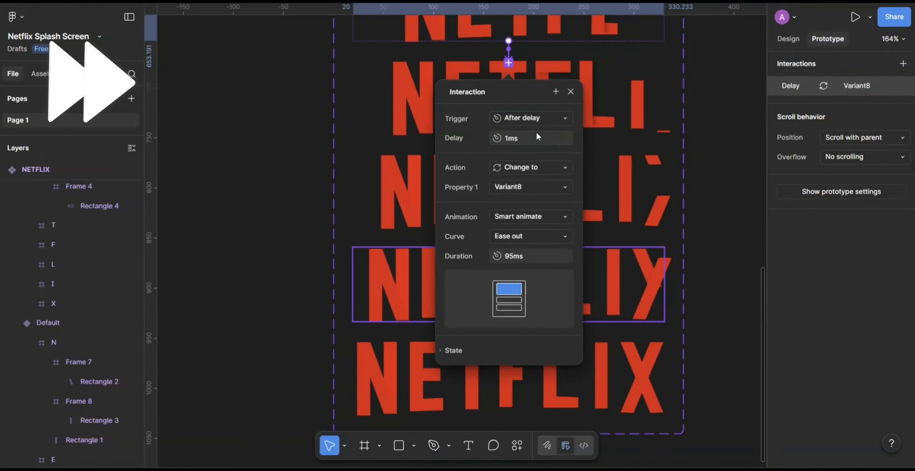
pyautogui.click(717, 244)
# Connect Variant8 to Variant9 with an After delay trigger, 1 ms delay and 110 ms duration
pyautogui.click(517, 98)
pyautogui.scroll(-1, 511, 163)
pyautogui.click(530, 168)
pyautogui.moveTo(508, 135); pyautogui.dragTo(512, 207)
pyautogui.click(546, 318)
pyautogui.click(538, 190)
pyautogui.write('1110')
pyautogui.click(727, 258)
# Connect Variant9 to Variant10 with an After delay smart-animate interaction
pyautogui.scroll(-1, 727, 258)
pyautogui.click(516, 139)
pyautogui.scroll(-2, 513, 203)
pyautogui.click(530, 160)
pyautogui.click(542, 310)
pyautogui.click(719, 259)
# Connect Variant10 to Variant11 with an After delay trigger, 1 ms delay and 140 ms duration
pyautogui.scroll(-2, 512, 207)
pyautogui.click(531, 166)
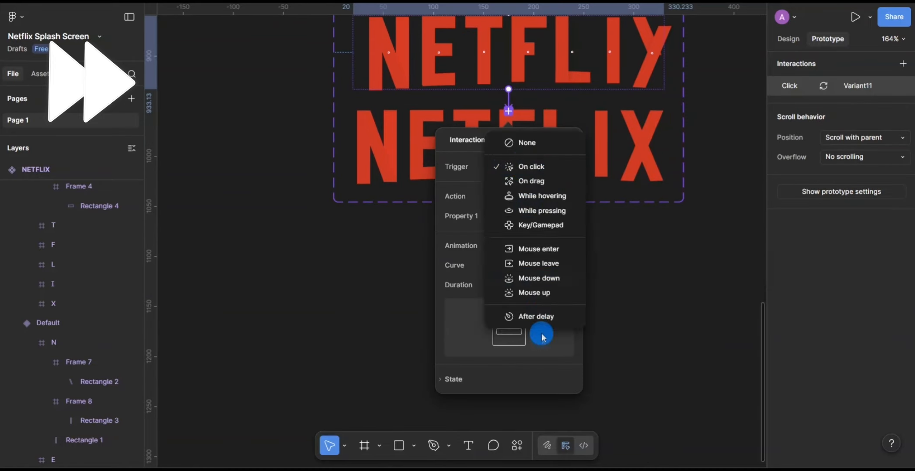
pyautogui.click(540, 316)
pyautogui.click(527, 187)
pyautogui.write('1')
pyautogui.press('Return')
pyautogui.click(534, 301)
pyautogui.write('140')
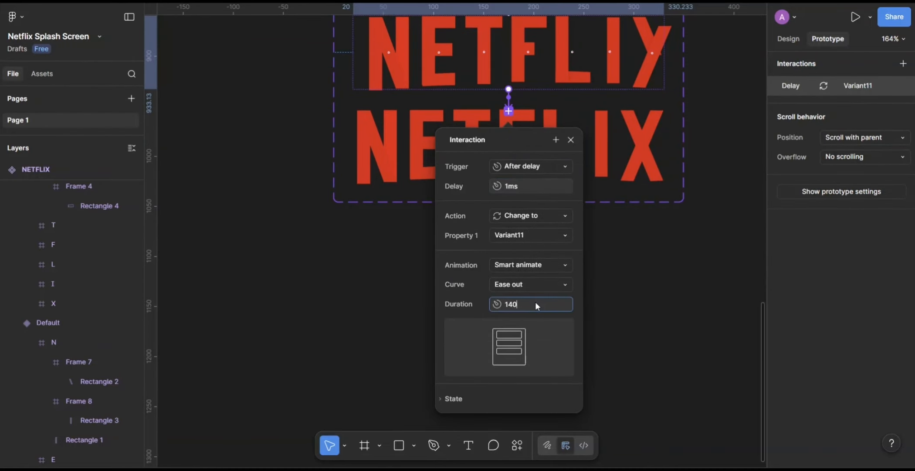
pyautogui.press('Return')
pyautogui.click(637, 328)
# Add an iPhone 16 & 17 Pro frame beside the NETFLIX component set and fill it with black 000000
pyautogui.scroll(-6, 643, 327)
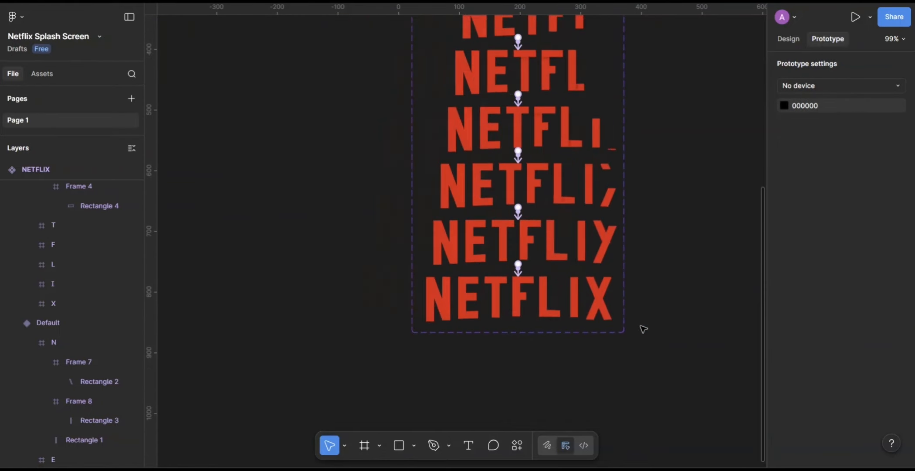
pyautogui.hscroll(2, 425, 186)
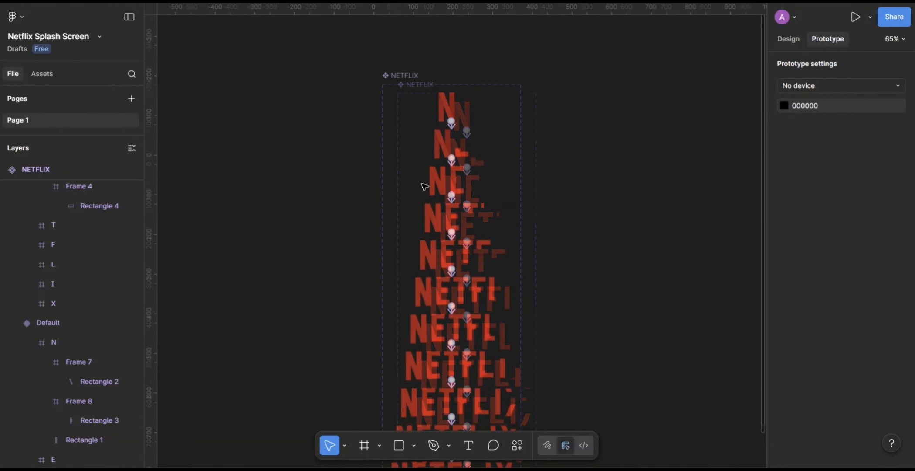
pyautogui.press('f')
pyautogui.scroll(-1, 561, 159)
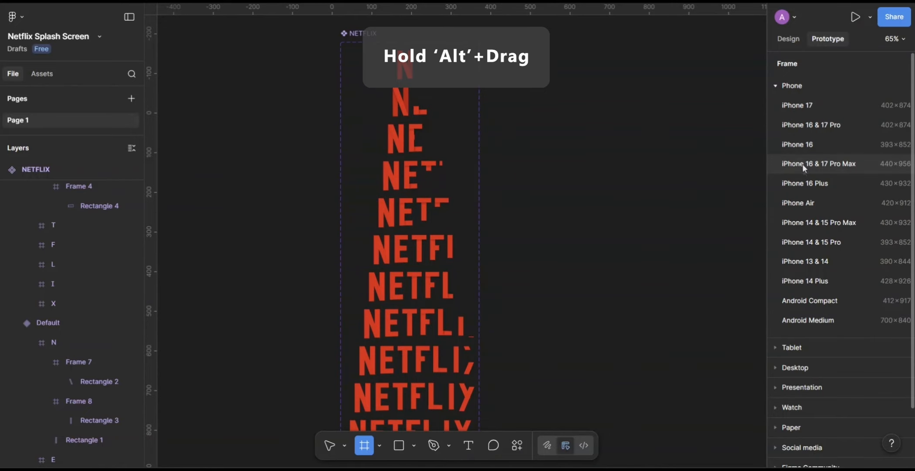
pyautogui.click(803, 124)
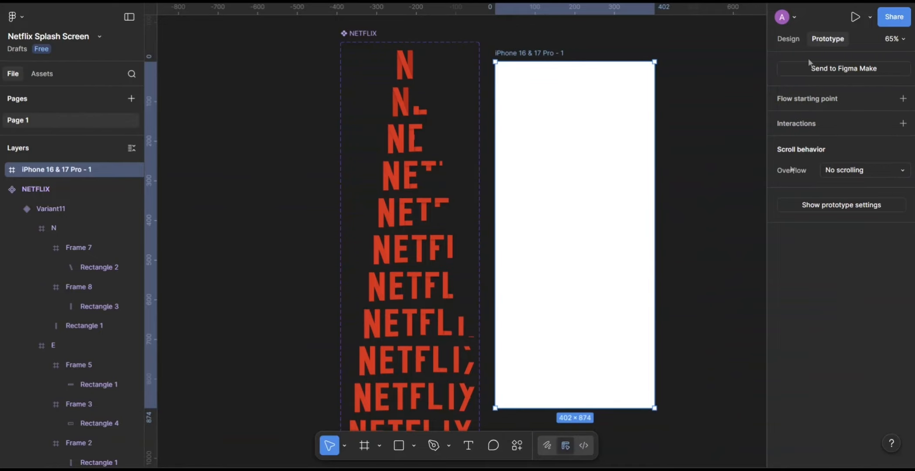
pyautogui.click(789, 39)
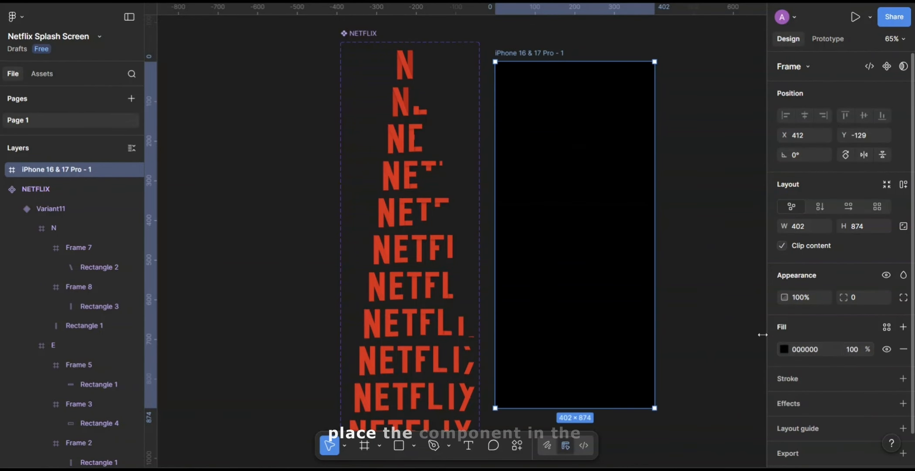
pyautogui.press('Escape')
# Place a copy of the first NETFLIX variant, showing only the N, in the middle of the iPhone frame
pyautogui.click(427, 64)
pyautogui.moveTo(423, 65); pyautogui.dragTo(586, 229)
pyautogui.click(691, 211)
# Move the black ellipse, about 597 × 197, onto the iPhone frame so its upper edge meets the bottom of the N
pyautogui.moveTo(692, 150)
pyautogui.mouseDown()
pyautogui.moveTo(624, 180)
pyautogui.moveTo(490, 275)
pyautogui.moveTo(507, 290)
pyautogui.mouseUp()
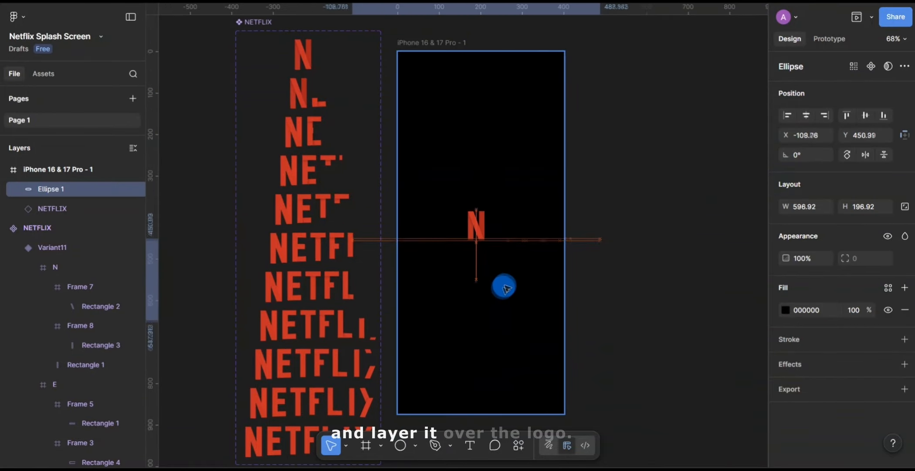
pyautogui.scroll(3, 507, 290)
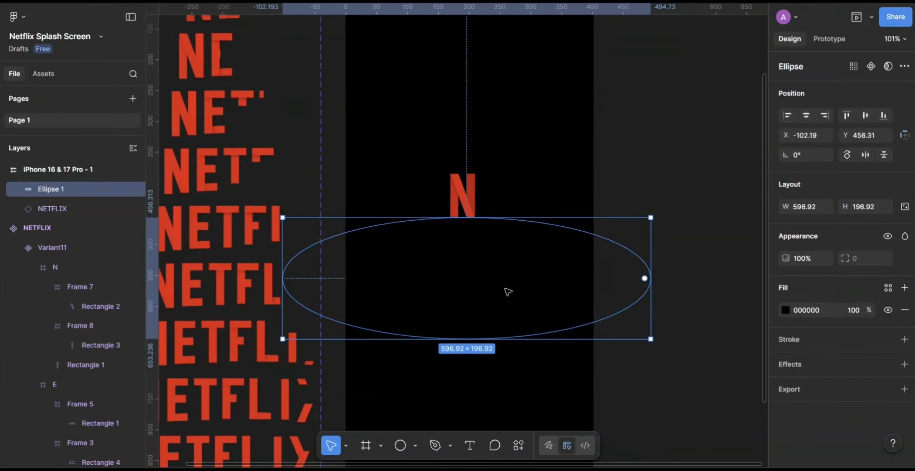
pyautogui.scroll(-6, 507, 290)
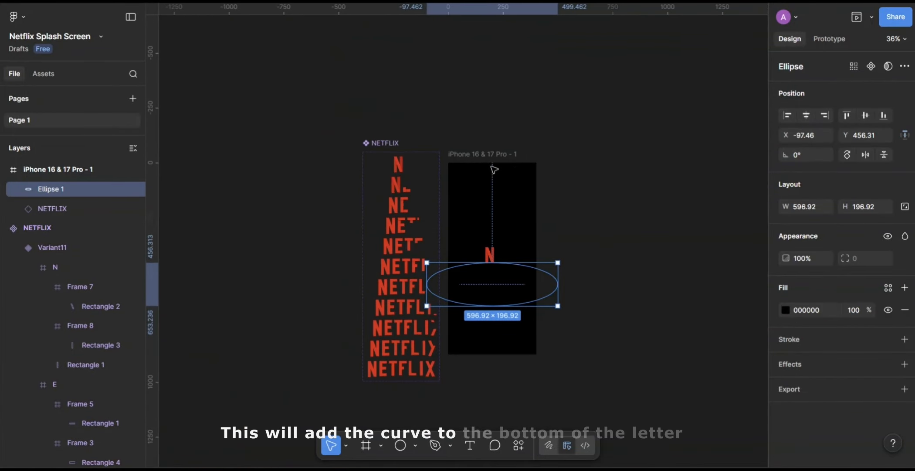